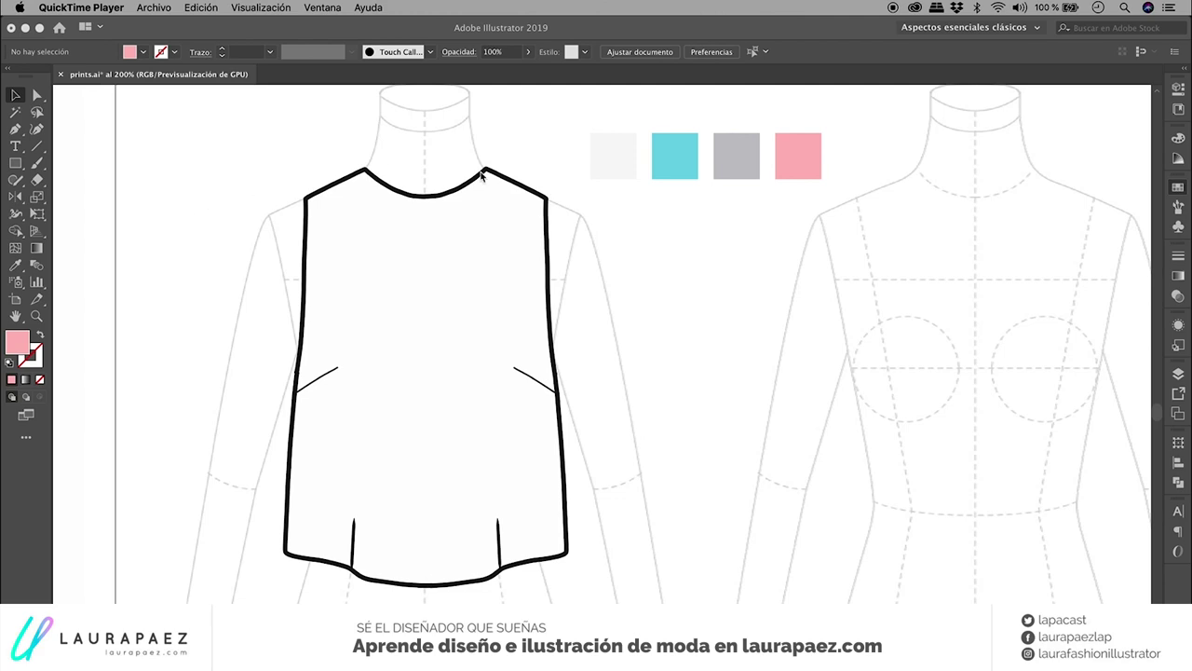
left_click(671, 164)
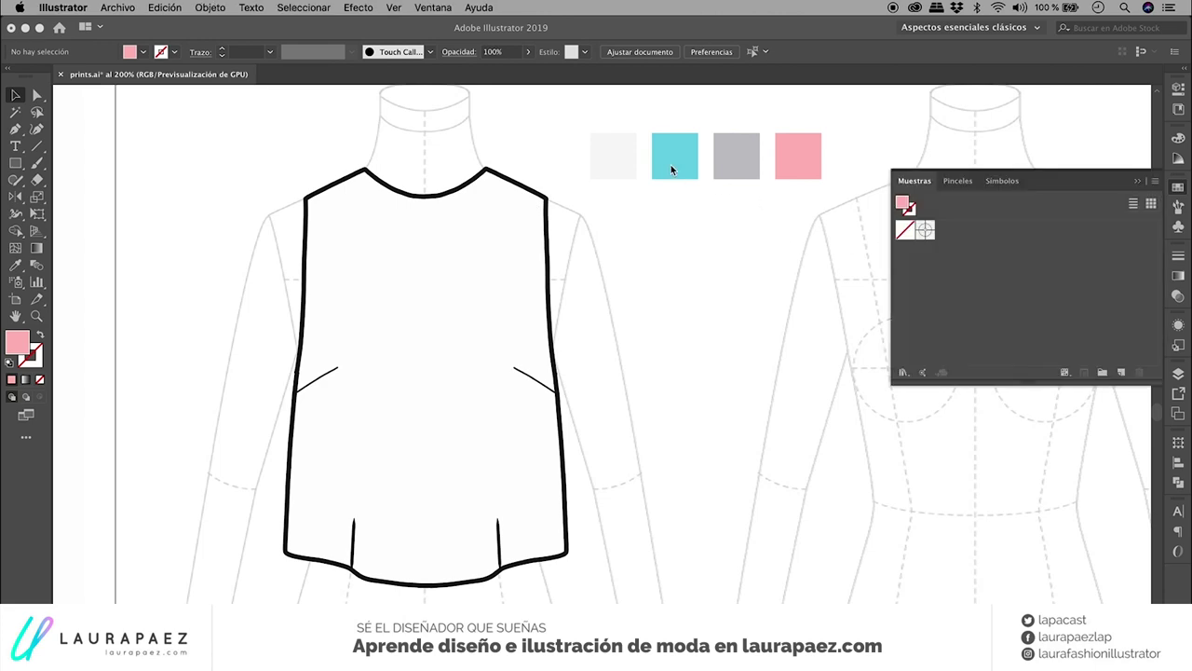
left_click(594, 156)
left_click_drag(586, 93, 832, 240)
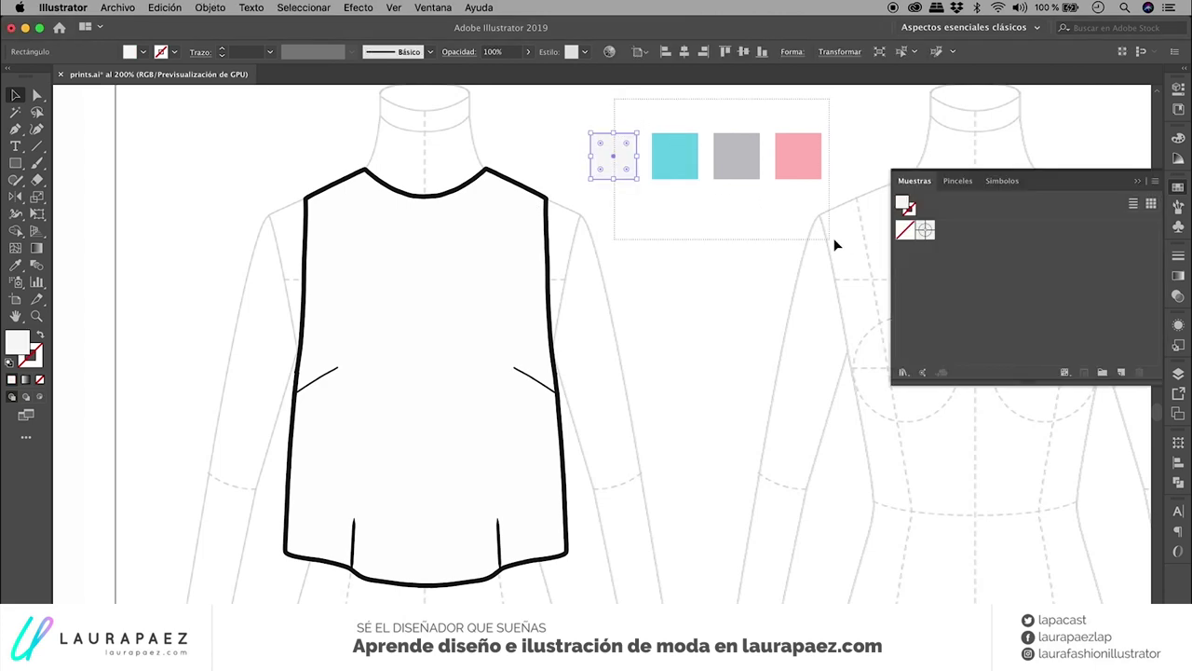
left_click(759, 226)
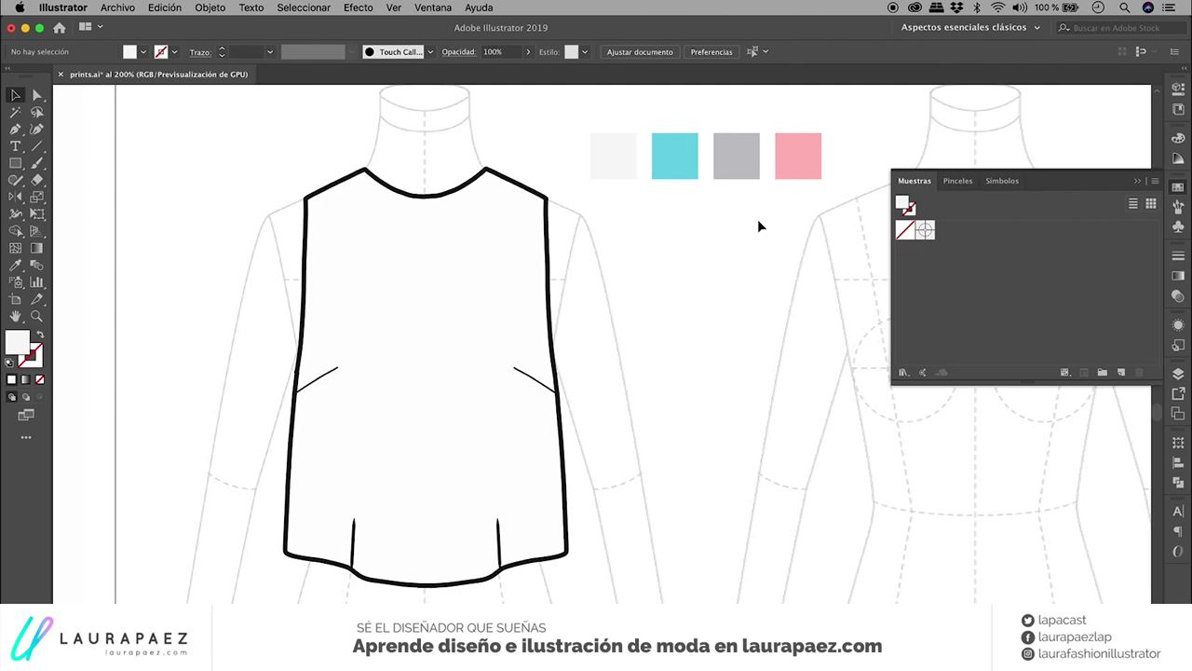
left_click(510, 264)
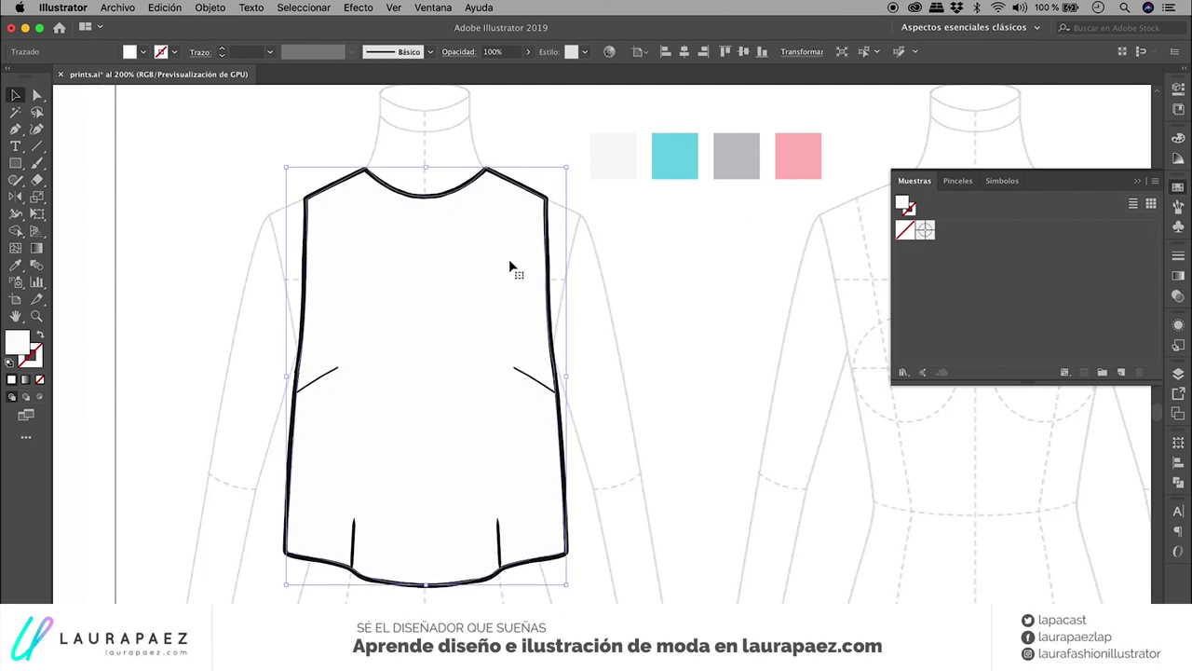
left_click(646, 318)
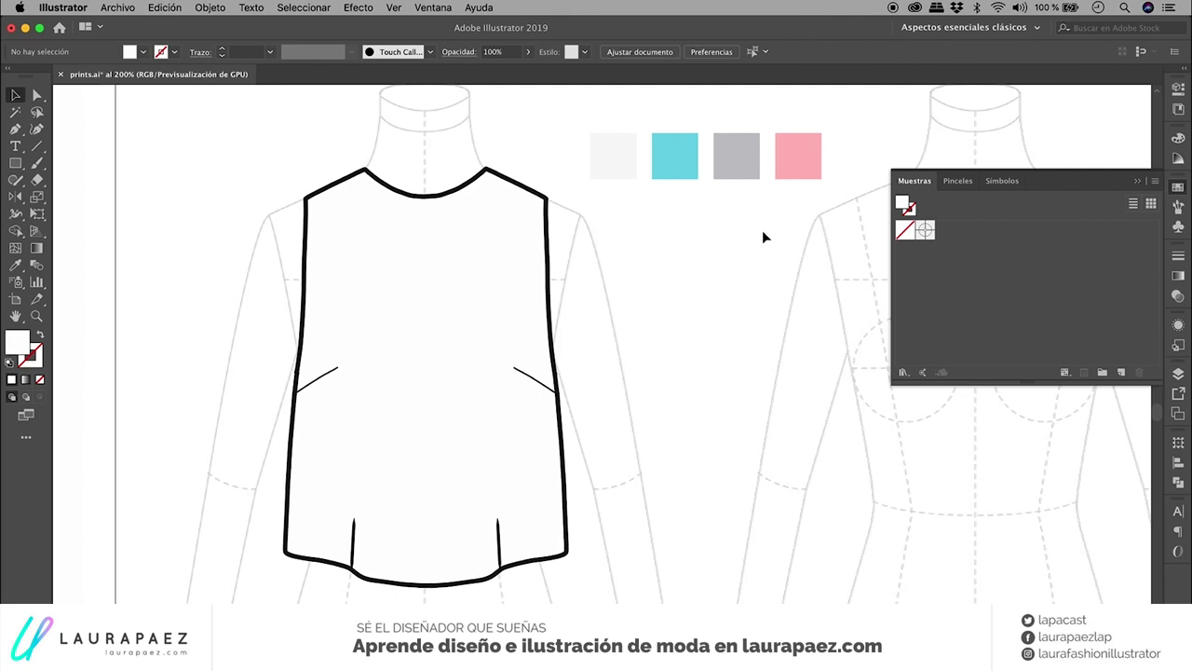
Draw a square right of the top and fill it with the pink from the fourth sample square.
left_click(15, 163)
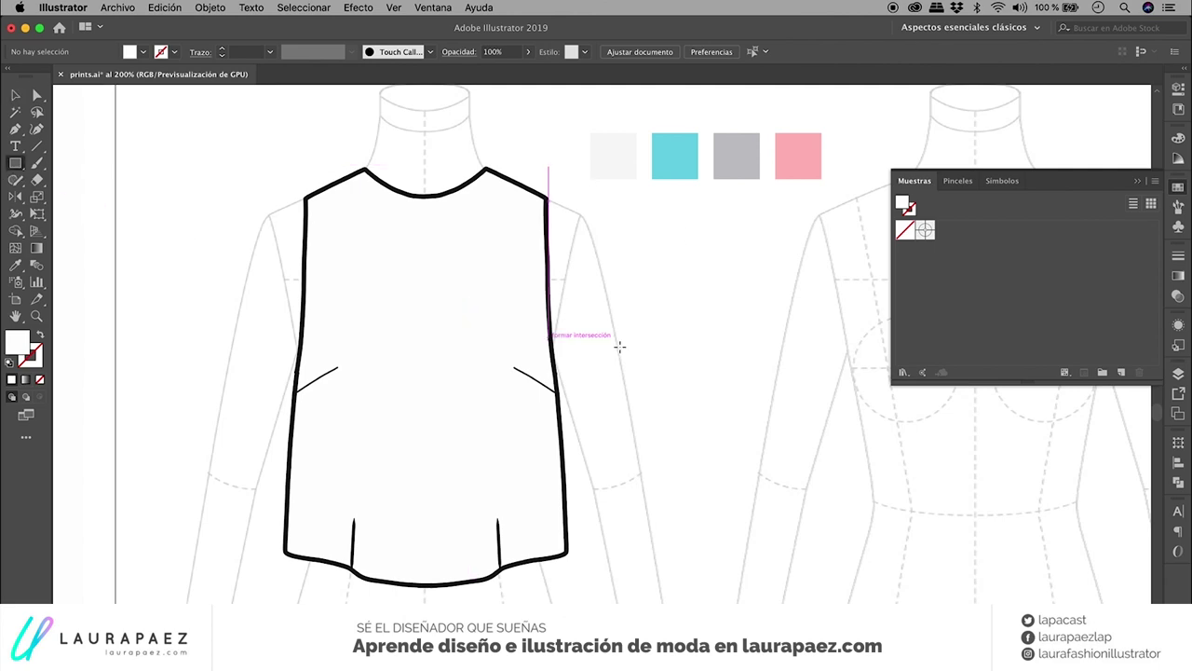
left_click_drag(608, 248, 812, 451)
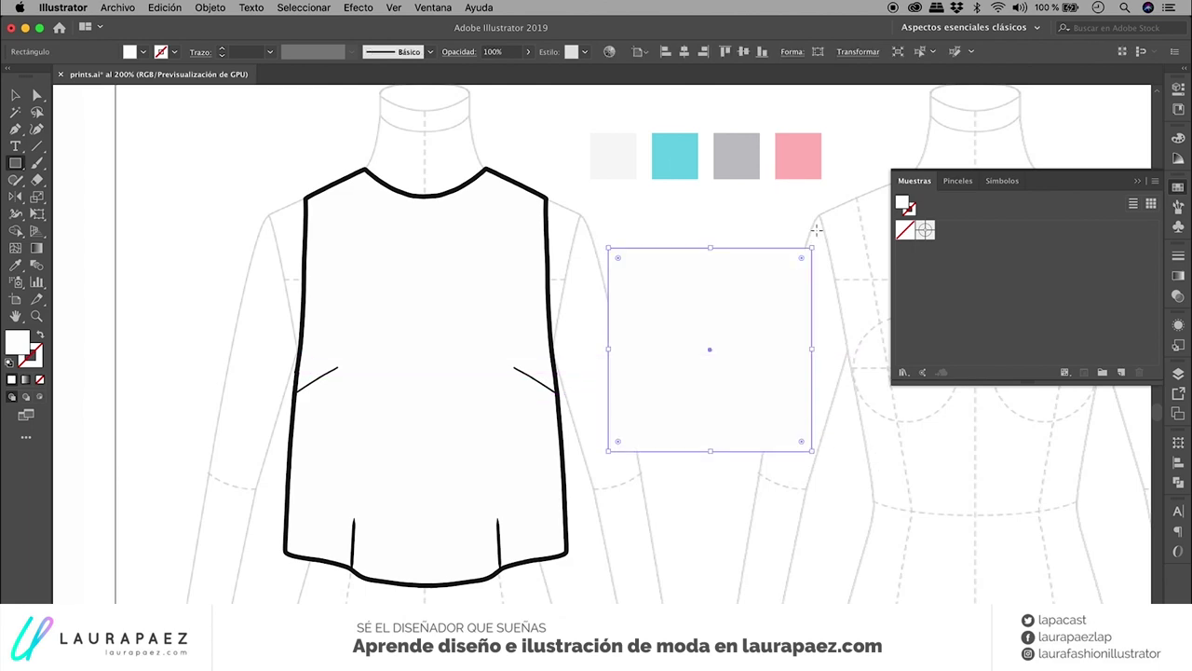
key("i")
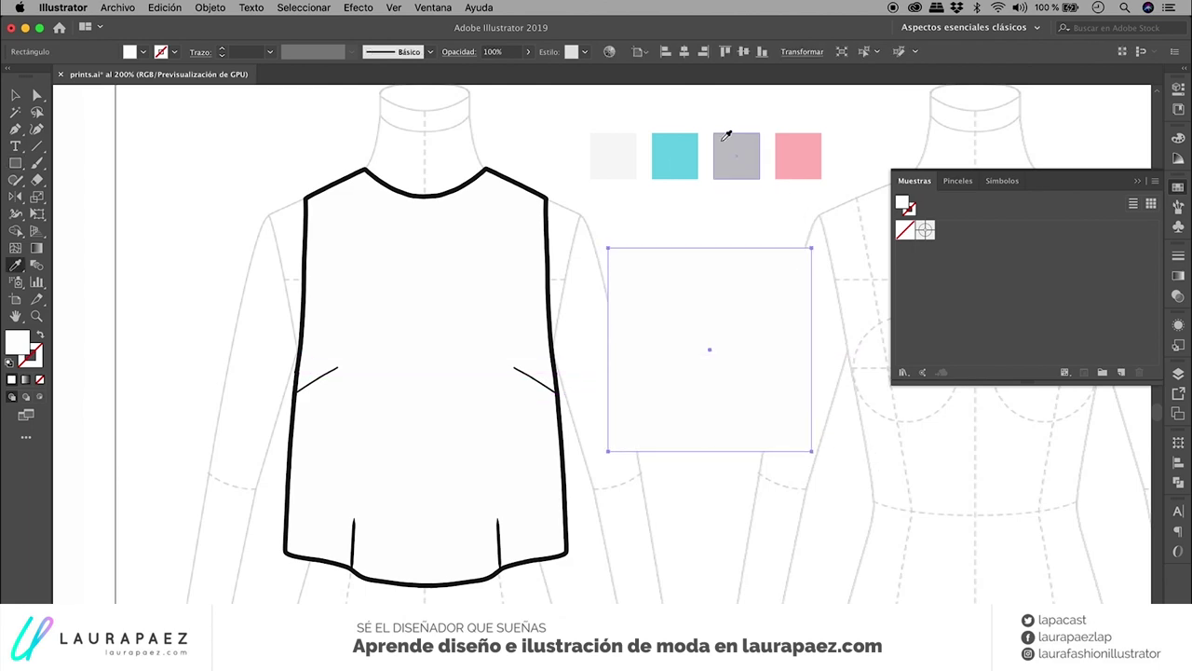
left_click(737, 151)
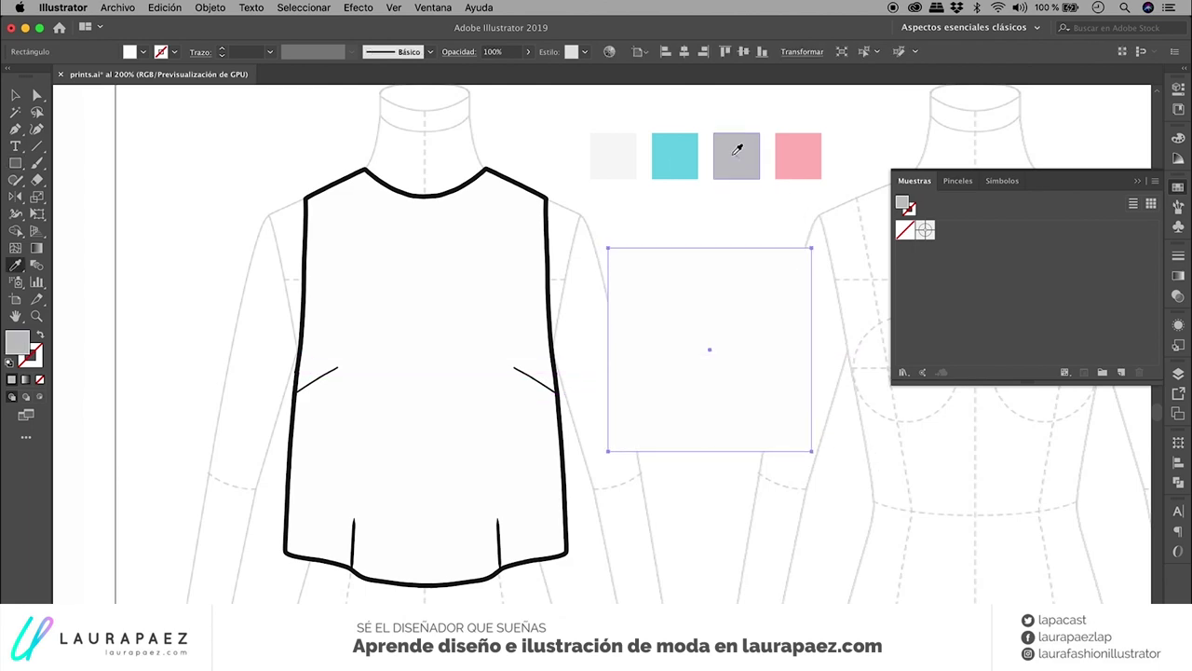
left_click(791, 152)
key("v")
left_click(755, 230)
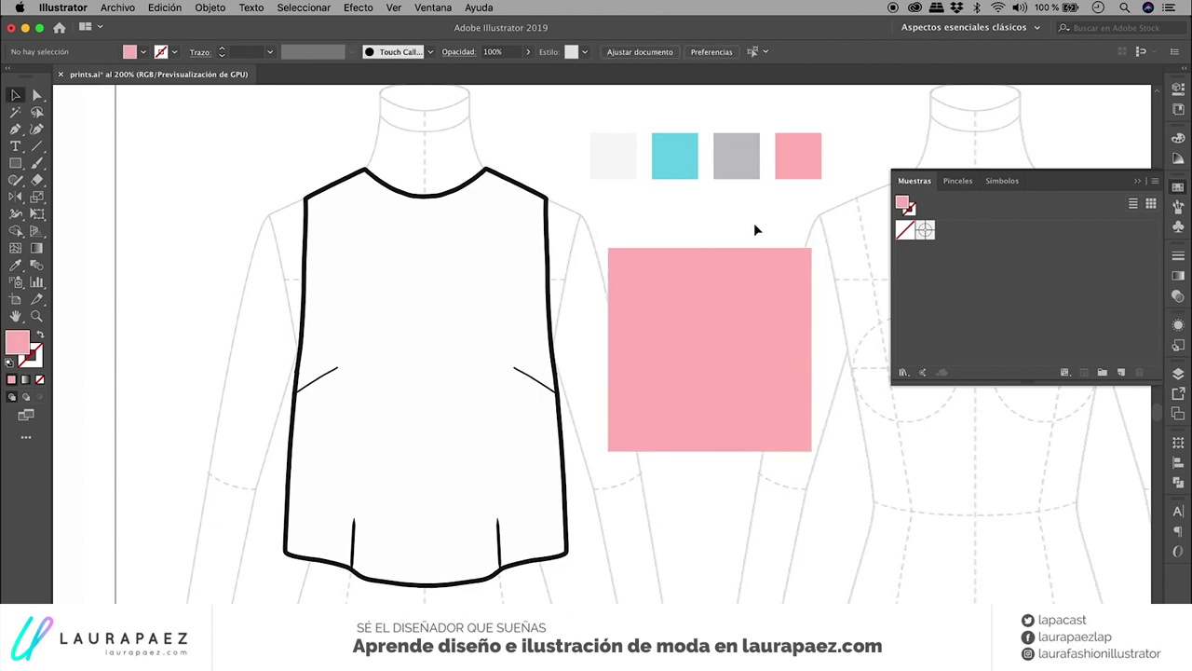
left_click(15, 163)
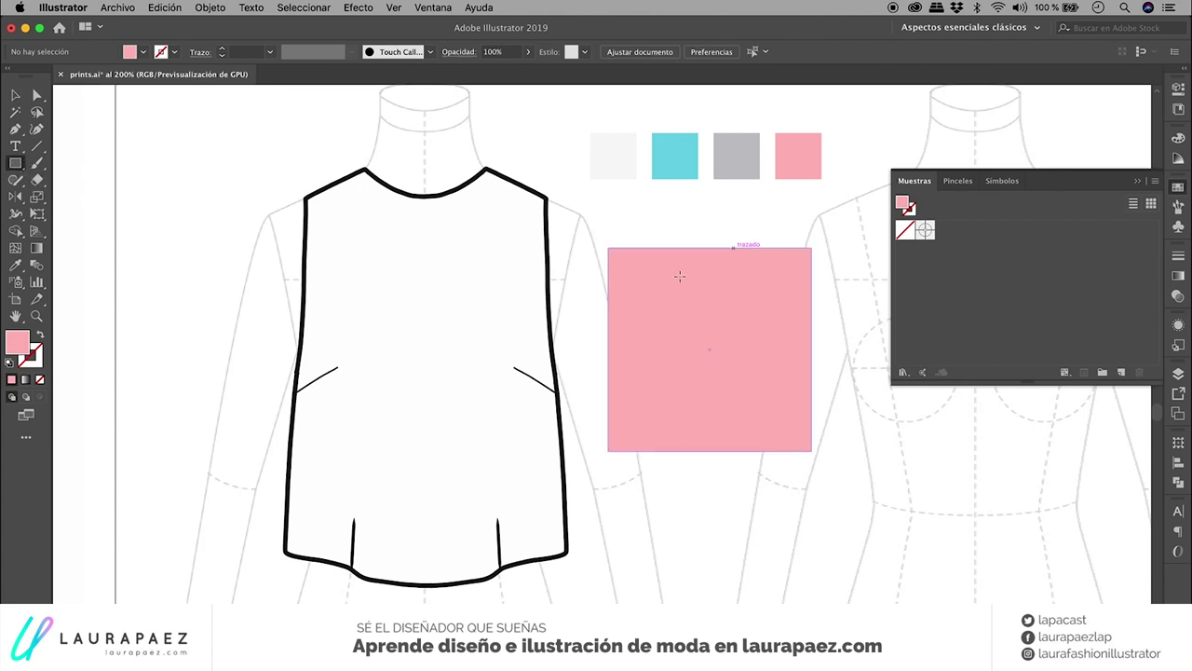
Draw a narrow stripe down the pink square's left side and fill it with the cyan sample.
mouse_move(637, 247)
left_mouse_down()
mouse_move(685, 452)
mouse_move(663, 452)
left_mouse_up()
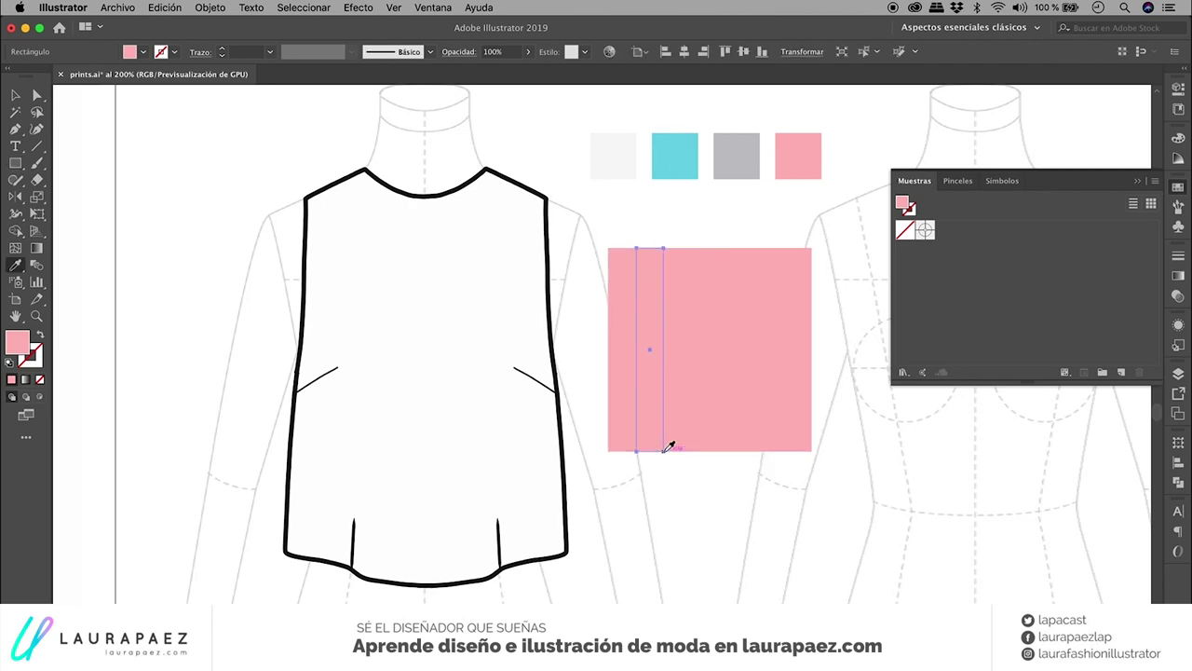
key("i")
left_click(683, 157)
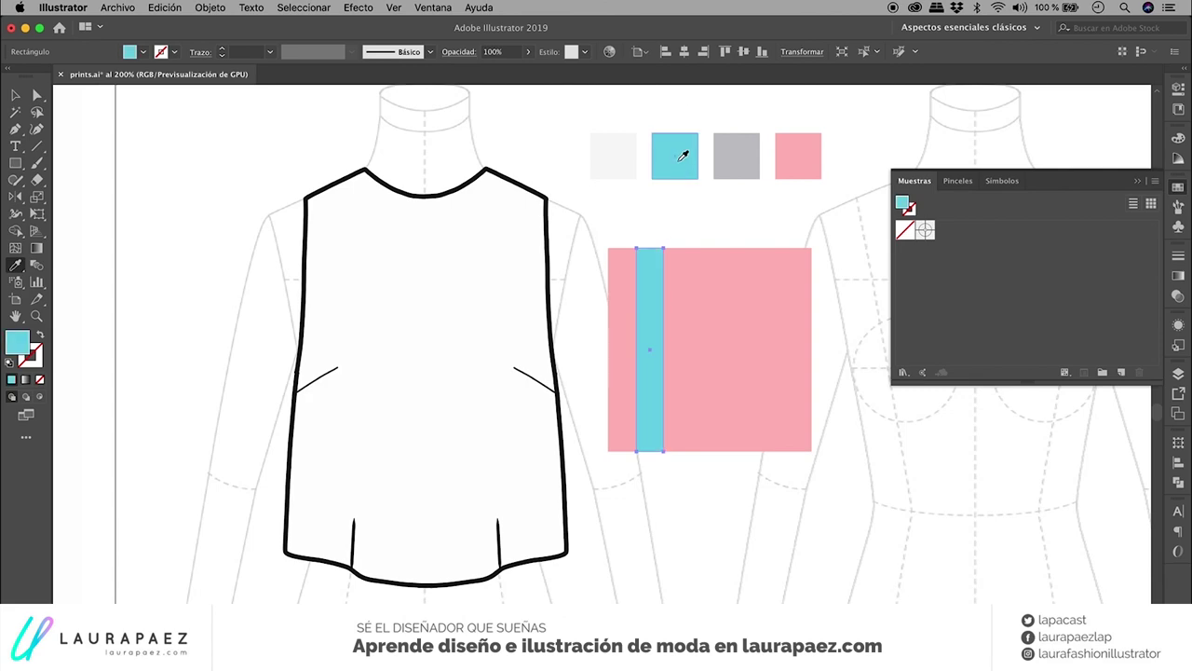
key("v")
left_click(658, 210)
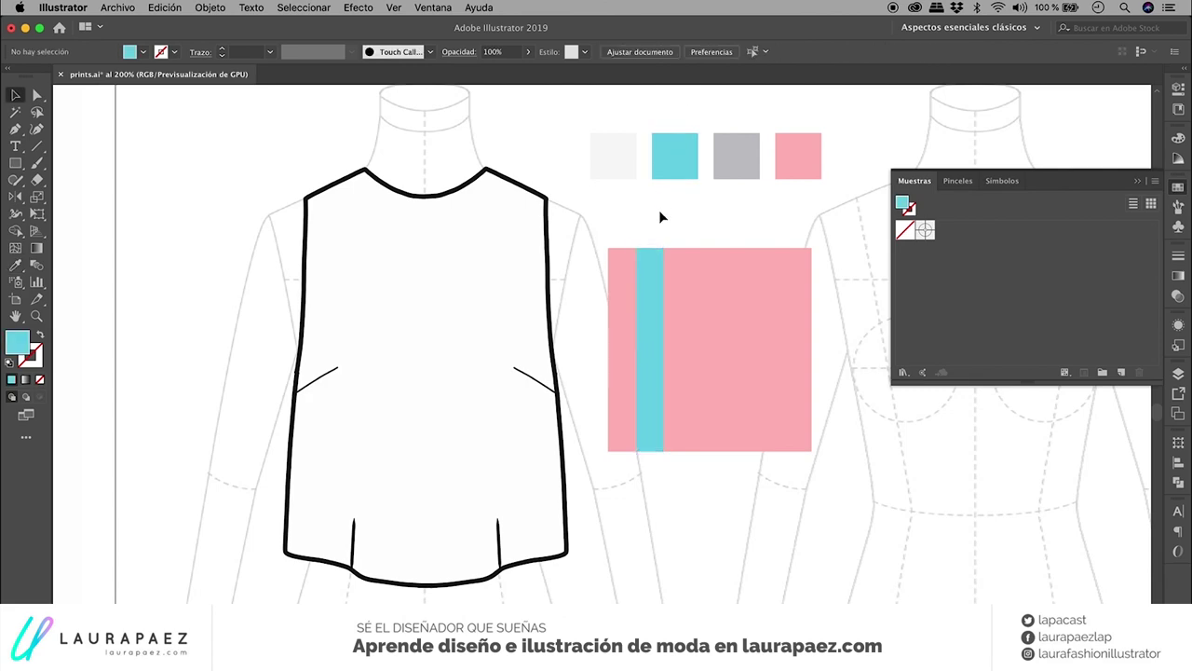
Add a thinner cyan stripe copy beside the wide one, then duplicate the pair further right.
right_click(652, 301)
left_click(658, 259)
left_click_drag(655, 275, 703, 275)
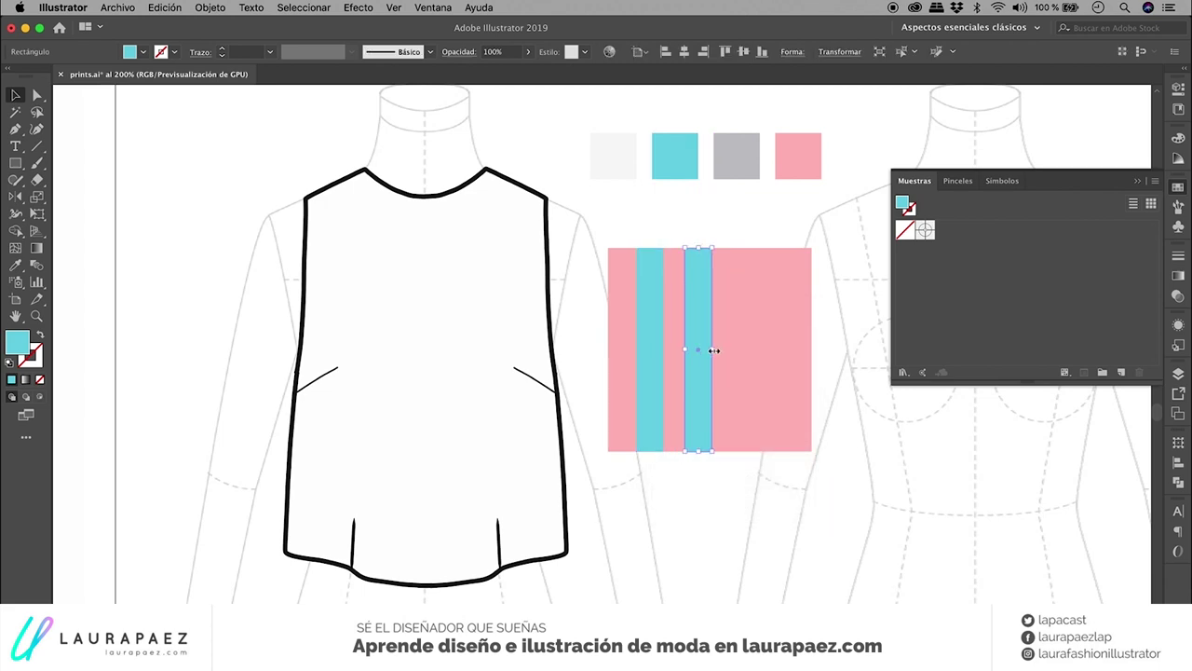
left_click_drag(714, 350, 694, 351)
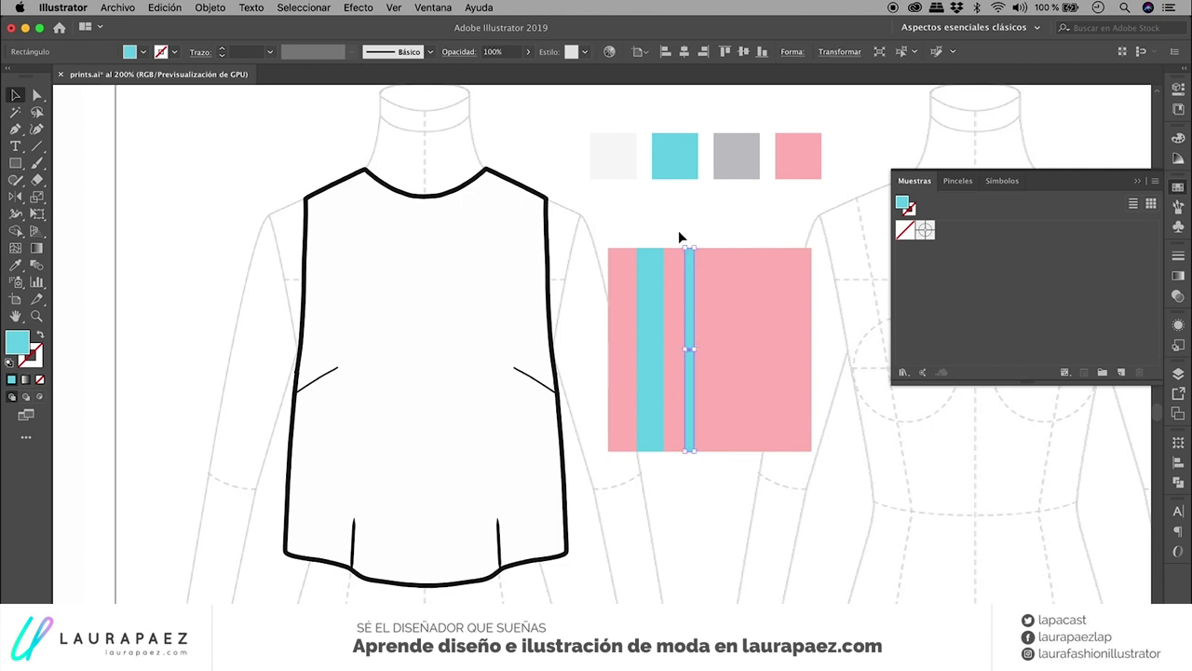
left_click_drag(690, 266, 684, 273)
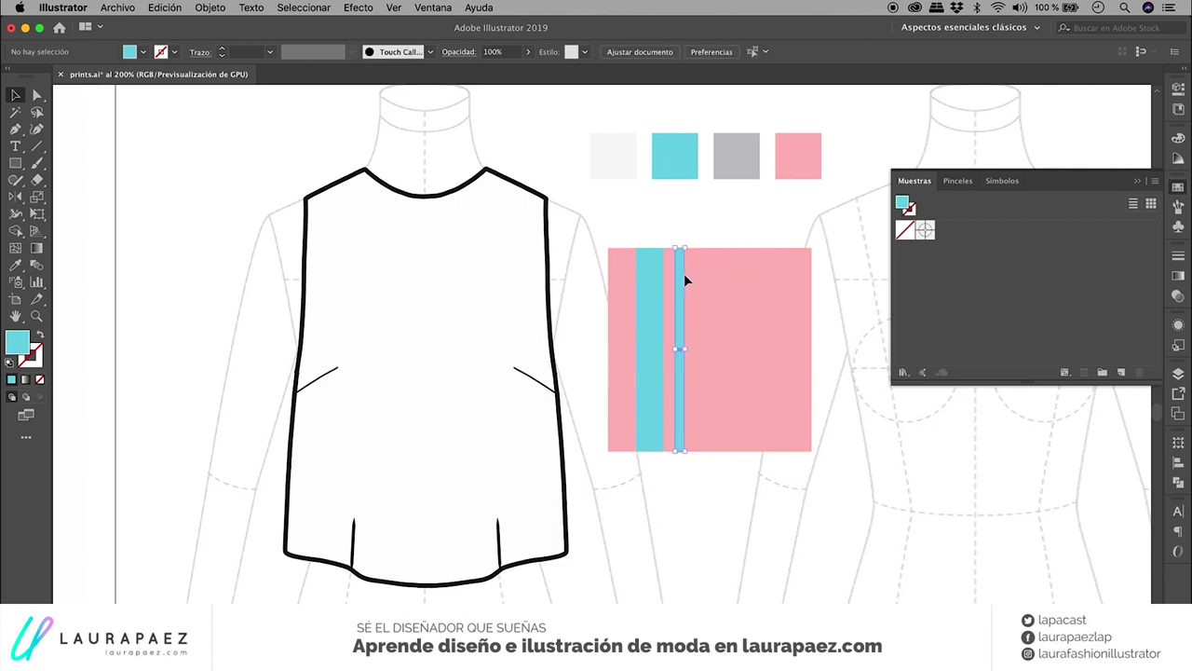
left_click(649, 301, "shift")
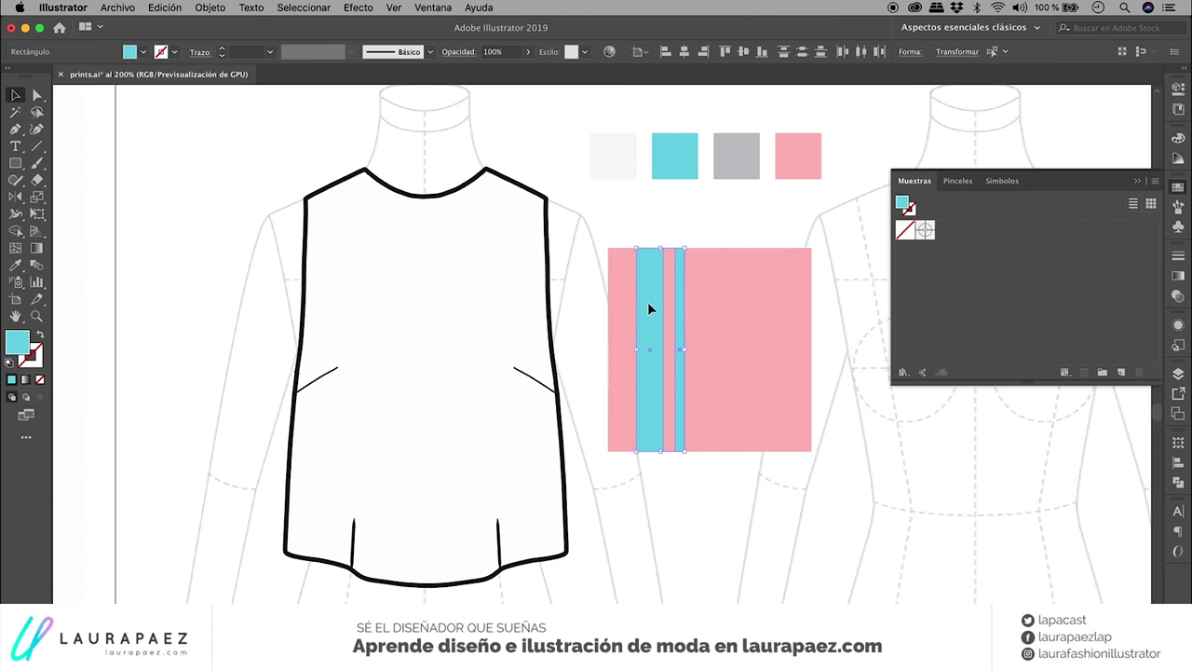
left_click_drag(649, 307, 735, 310)
Reflect the copied cyan stripe pair left to right.
right_click(735, 312)
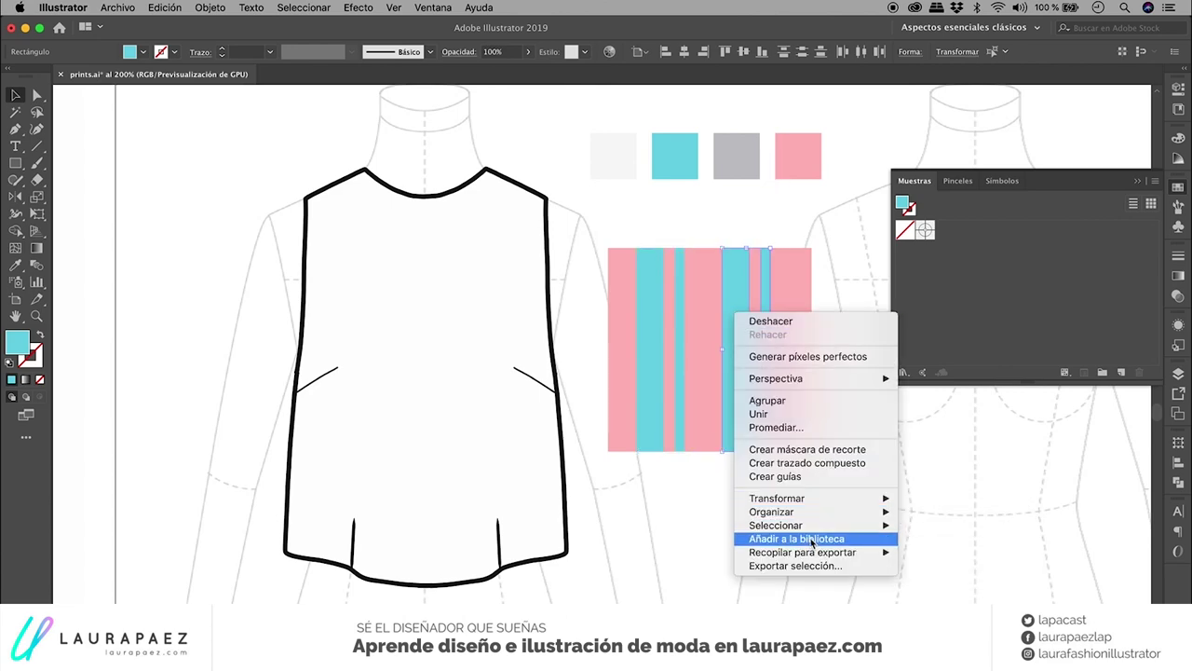
mouse_move(777, 498)
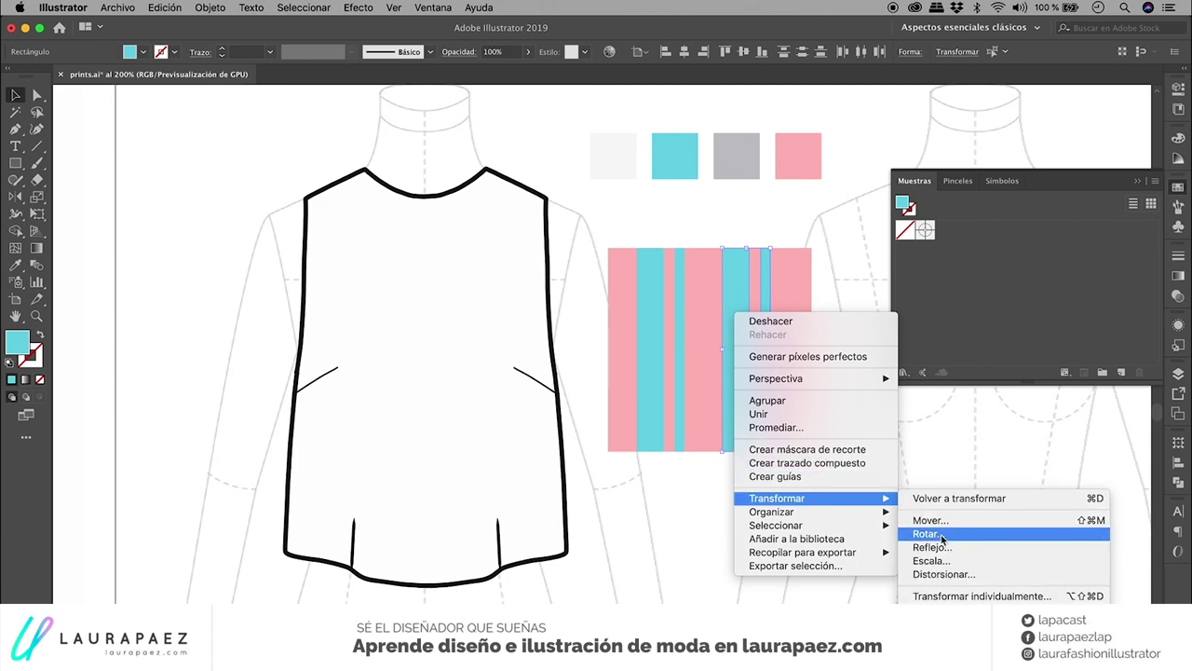
left_click(934, 547)
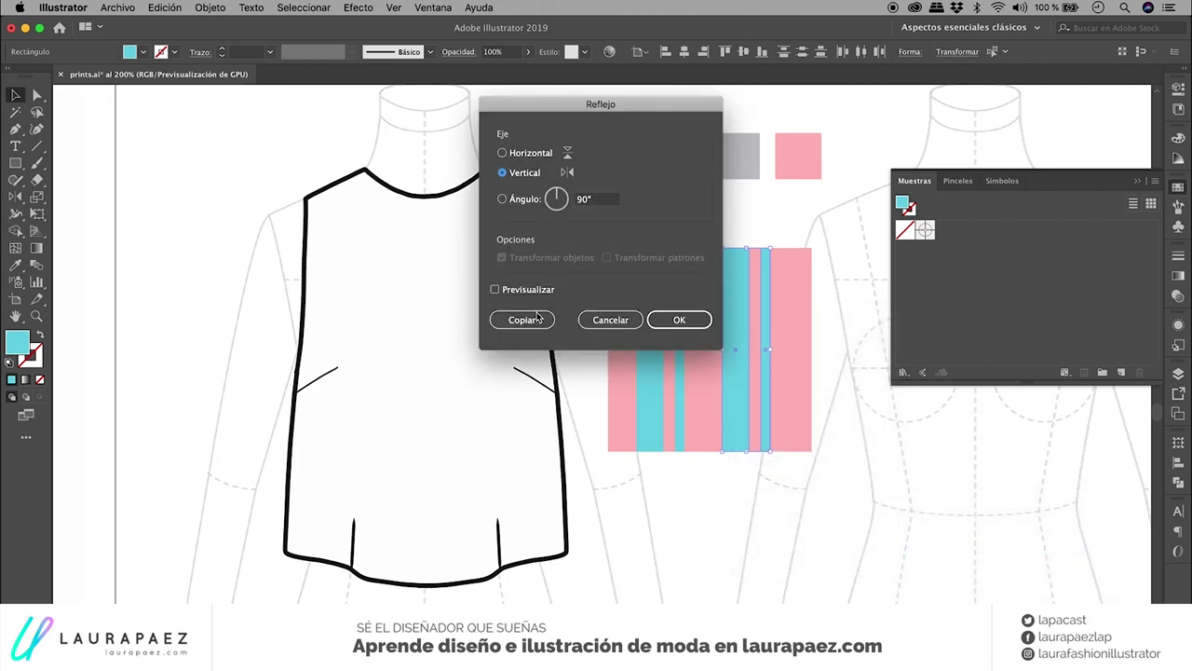
left_click(679, 320)
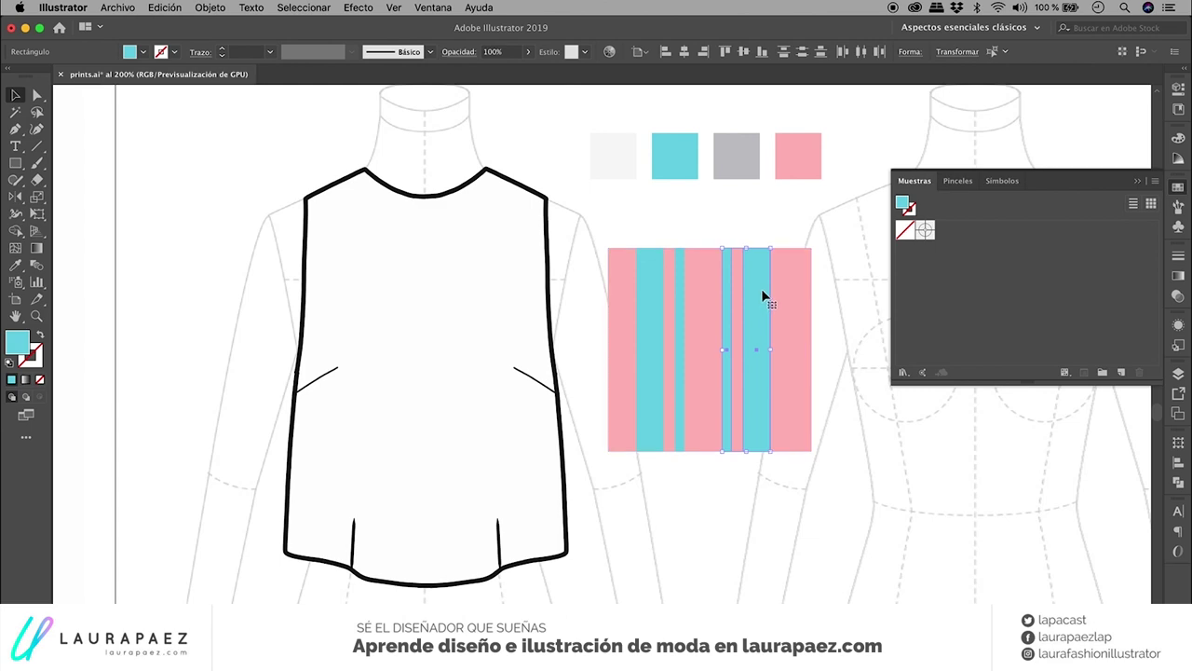
Select the stripe pattern and redistribute the cyan stripes evenly across the square.
left_click_drag(771, 237, 612, 298)
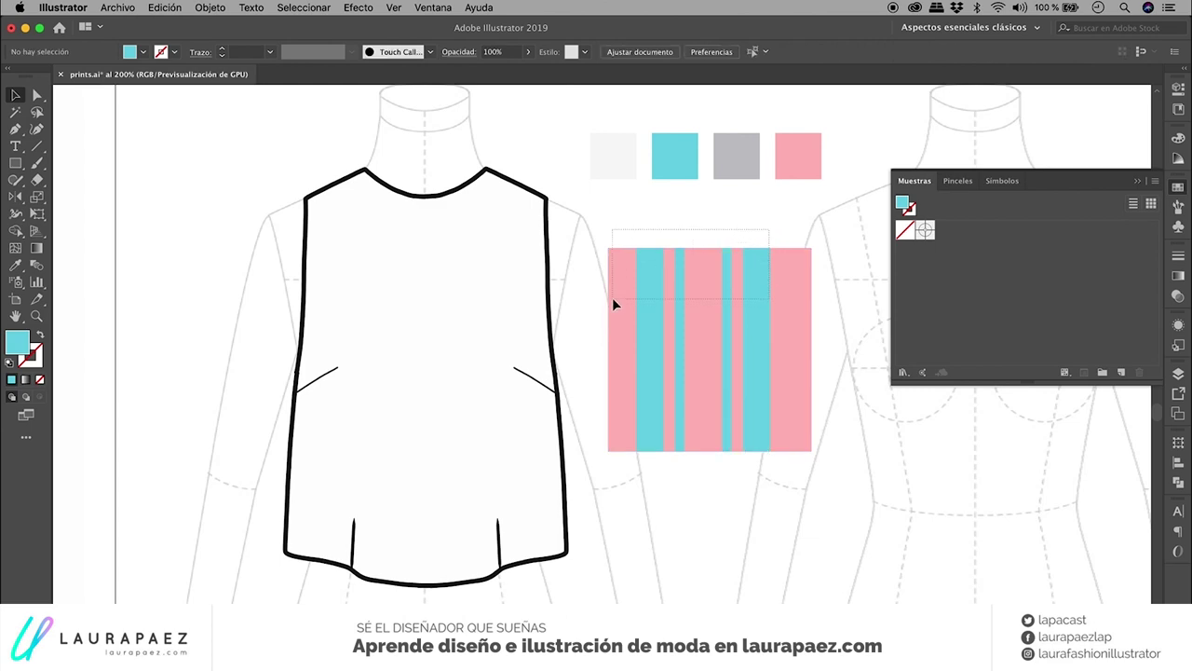
left_click(674, 266)
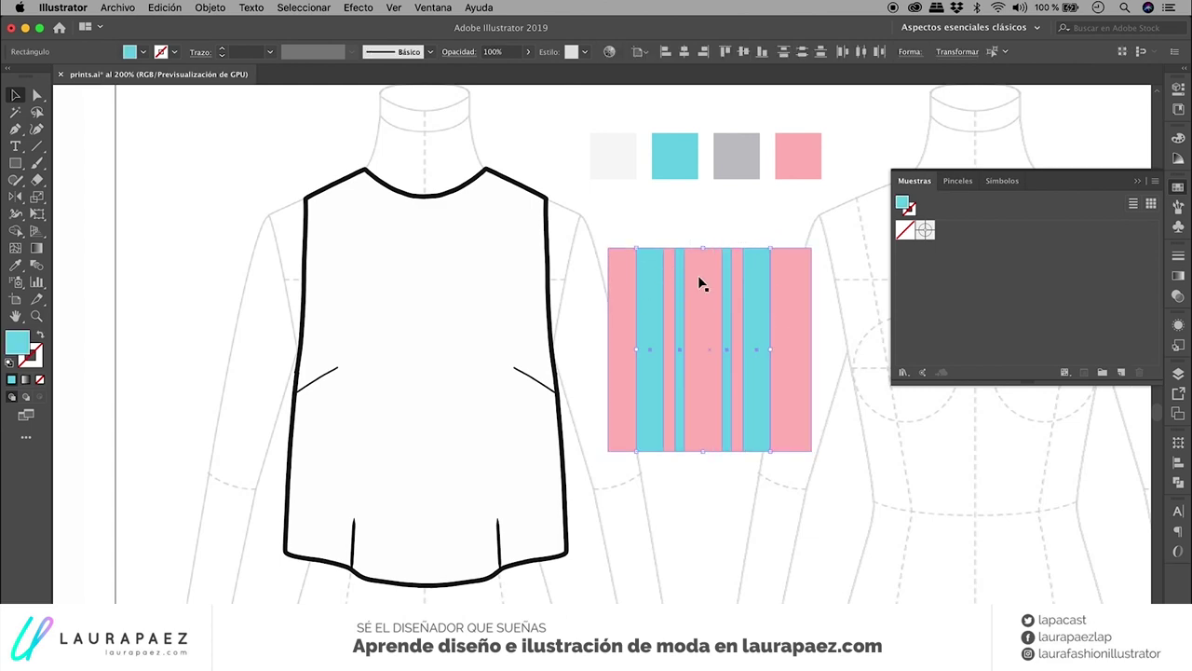
left_click(786, 311, "shift")
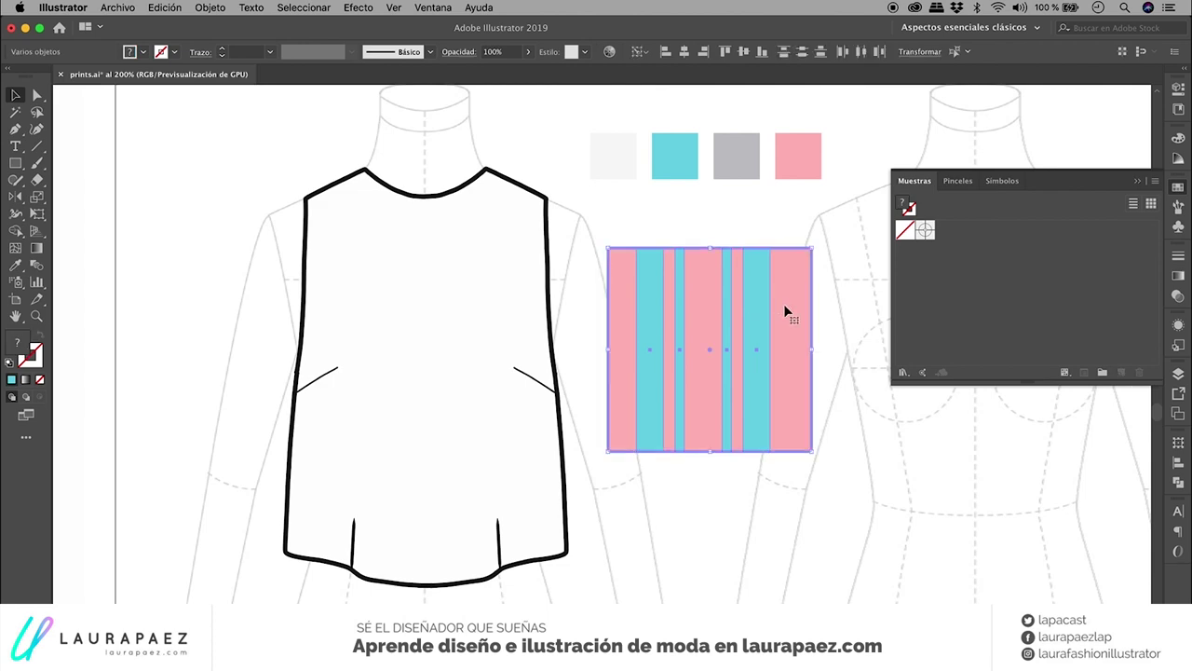
left_click(686, 51)
left_click(707, 183)
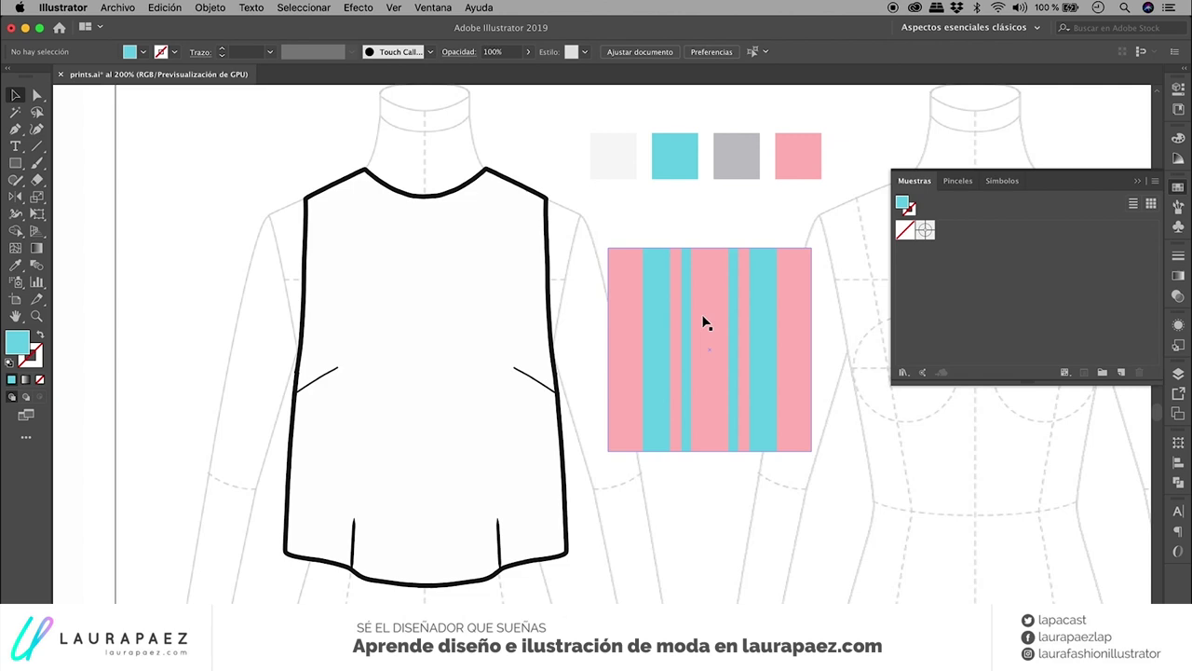
Draw a thin grey horizontal band across the pink square.
left_click(14, 164)
left_click_drag(609, 279, 812, 301)
key("i")
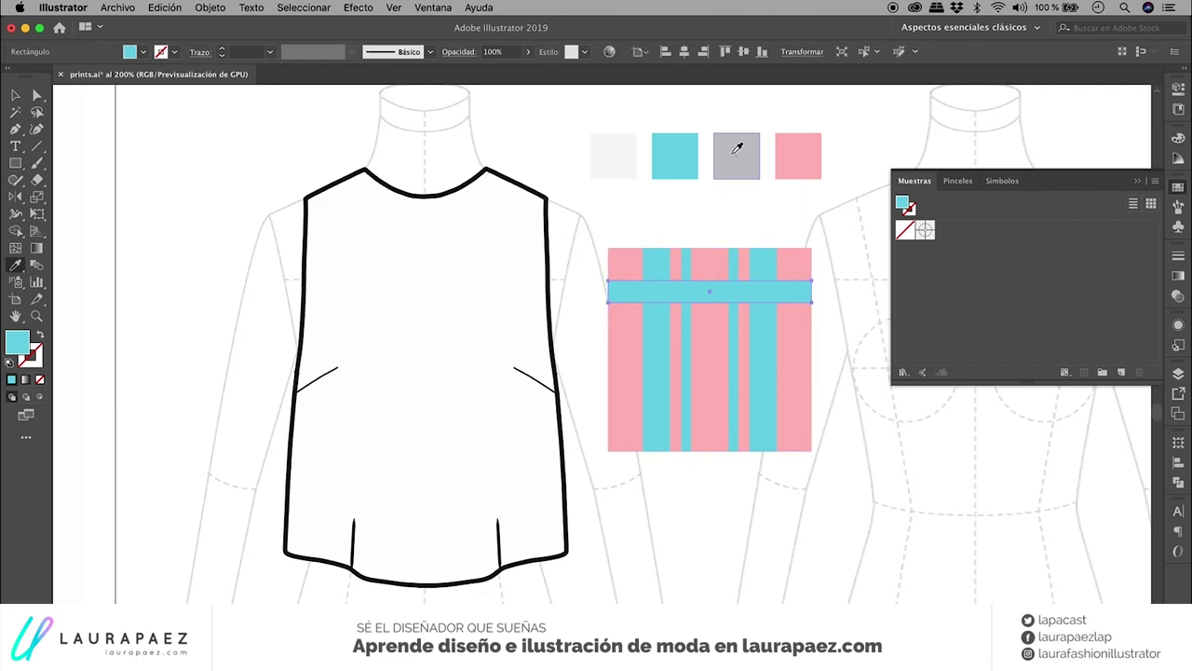
key("v")
left_click(722, 216)
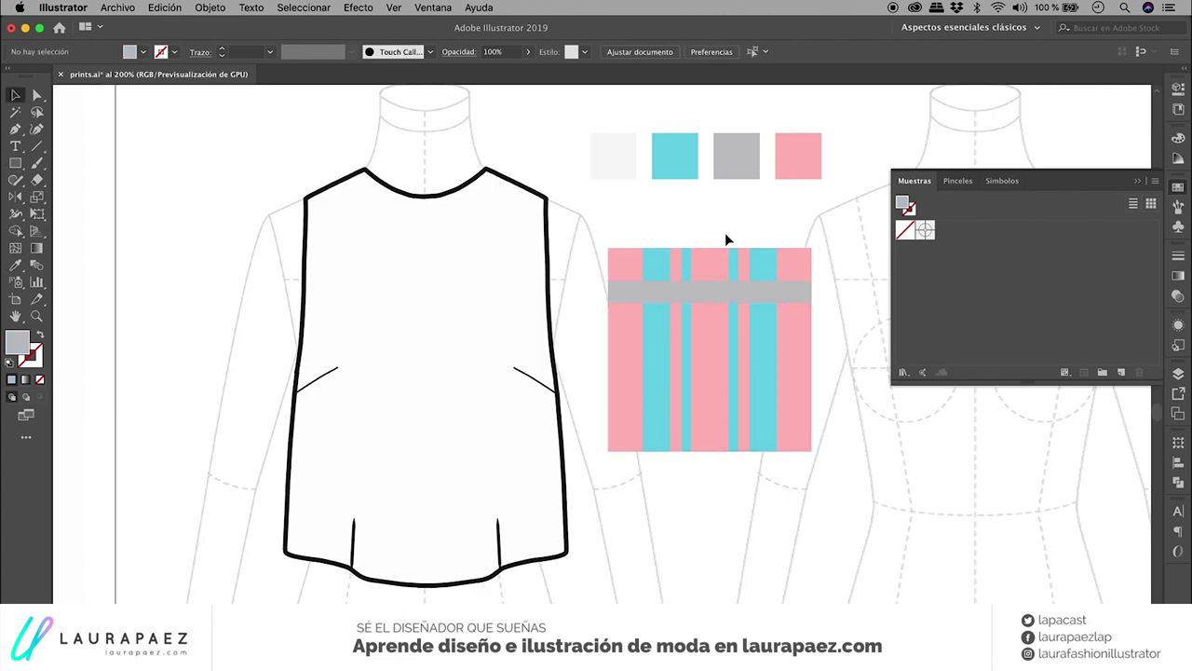
Duplicate the grey band down the square into four horizontal stripes.
left_click_drag(741, 298, 735, 319)
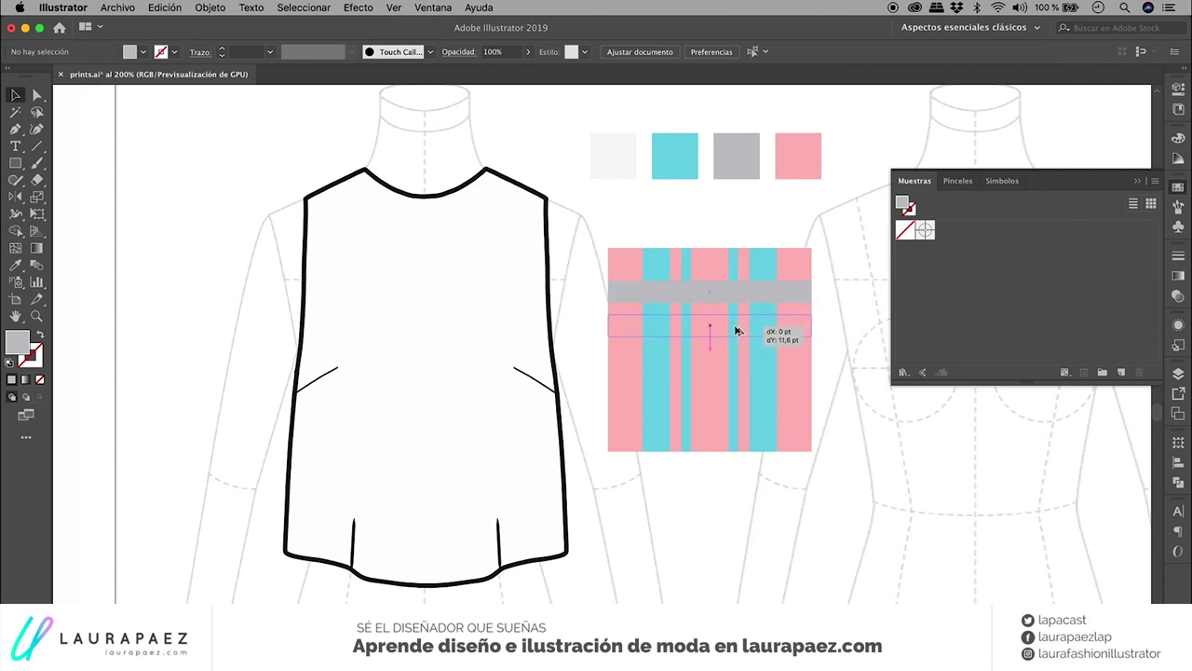
left_click(739, 289, "shift")
mouse_move(752, 287)
left_mouse_down()
mouse_move(747, 402)
mouse_move(744, 386)
left_mouse_up()
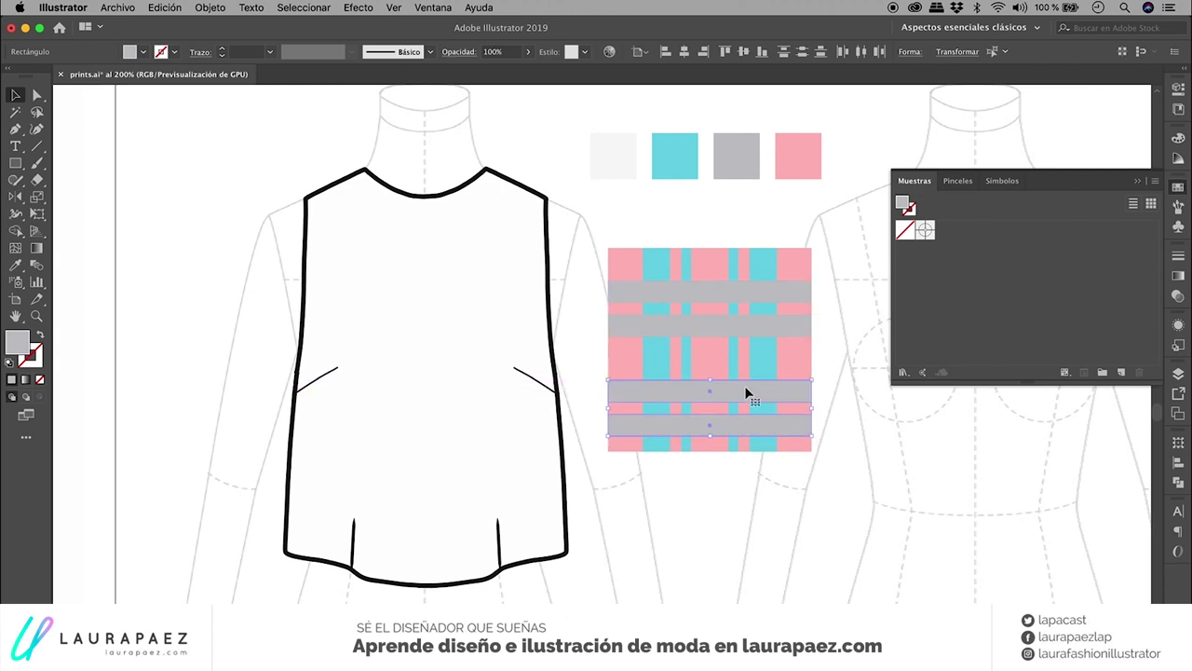
left_click(839, 356)
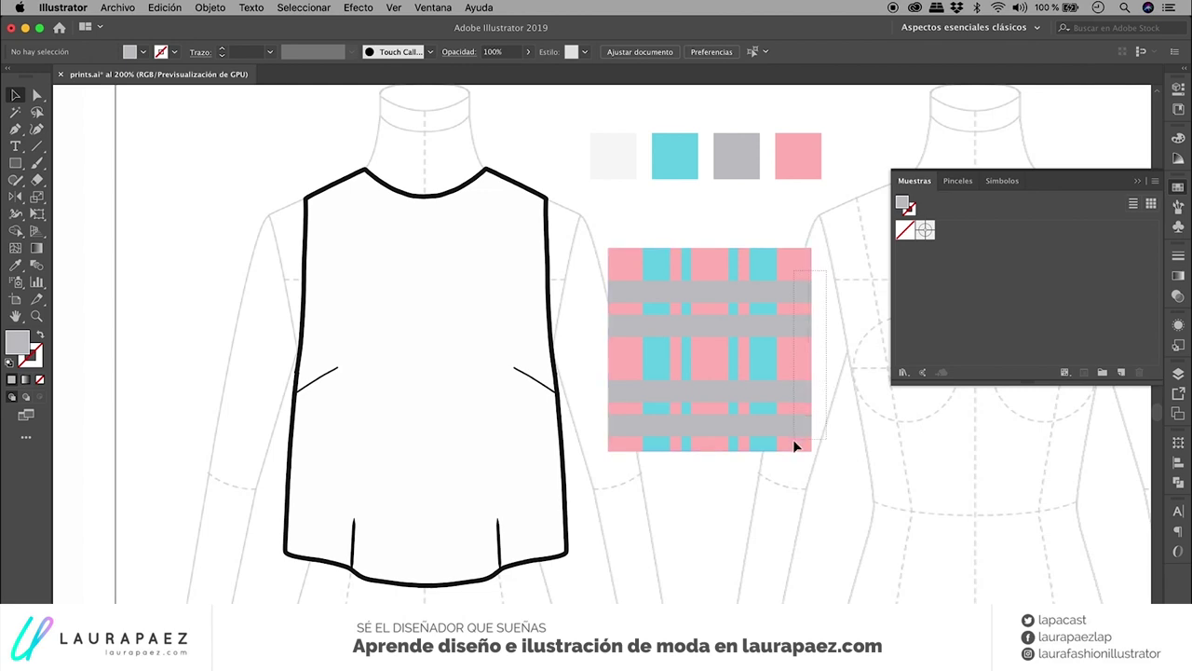
Select the grey stripes with the pattern and align them within the square.
left_click_drag(794, 443, 794, 442)
left_click(805, 326)
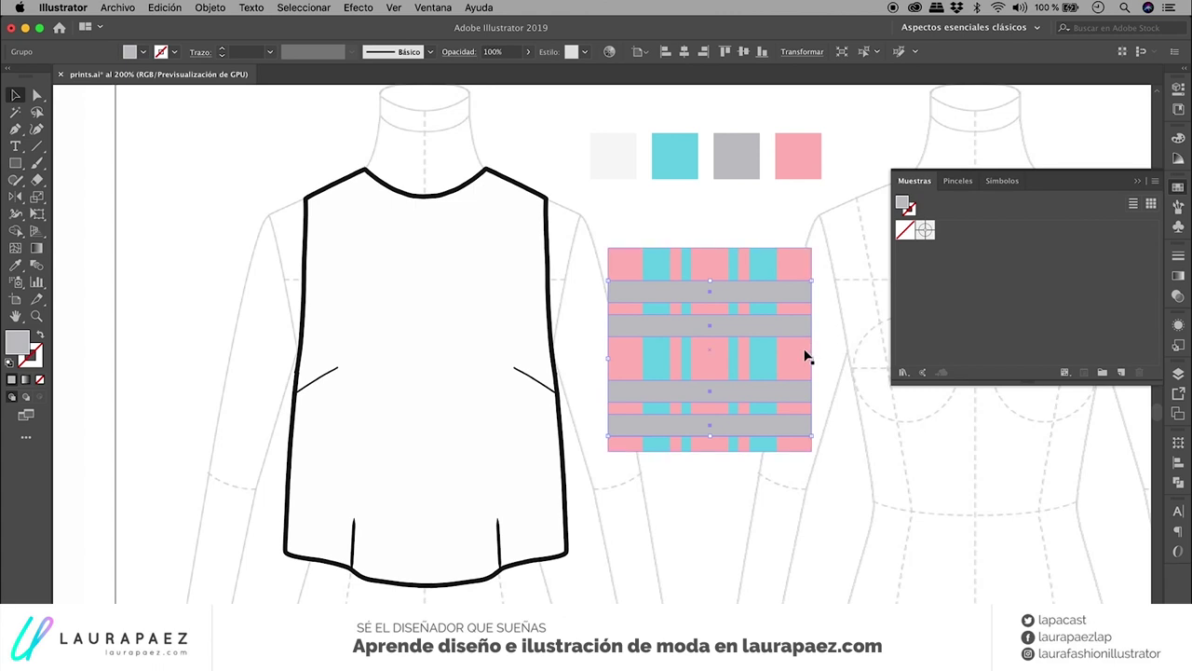
left_click(806, 354, "shift")
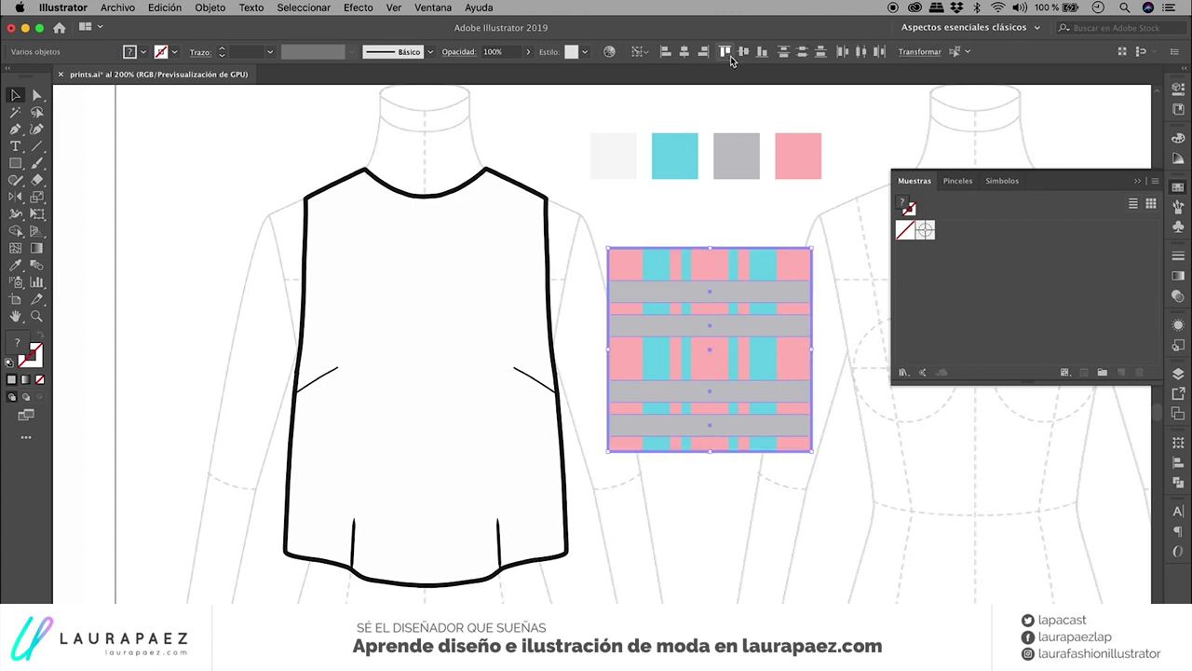
left_click(730, 56)
left_click(823, 329)
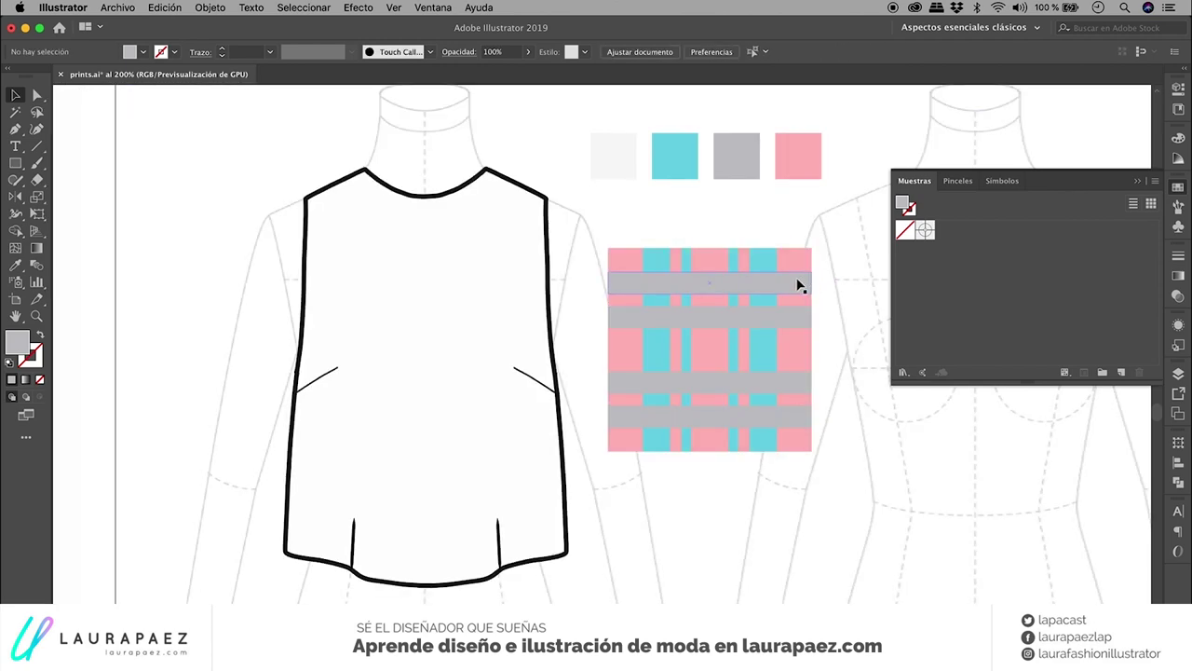
Recolour the grey horizontal stripe group white using the white swatch.
left_click(799, 285)
key("i")
left_click(628, 170)
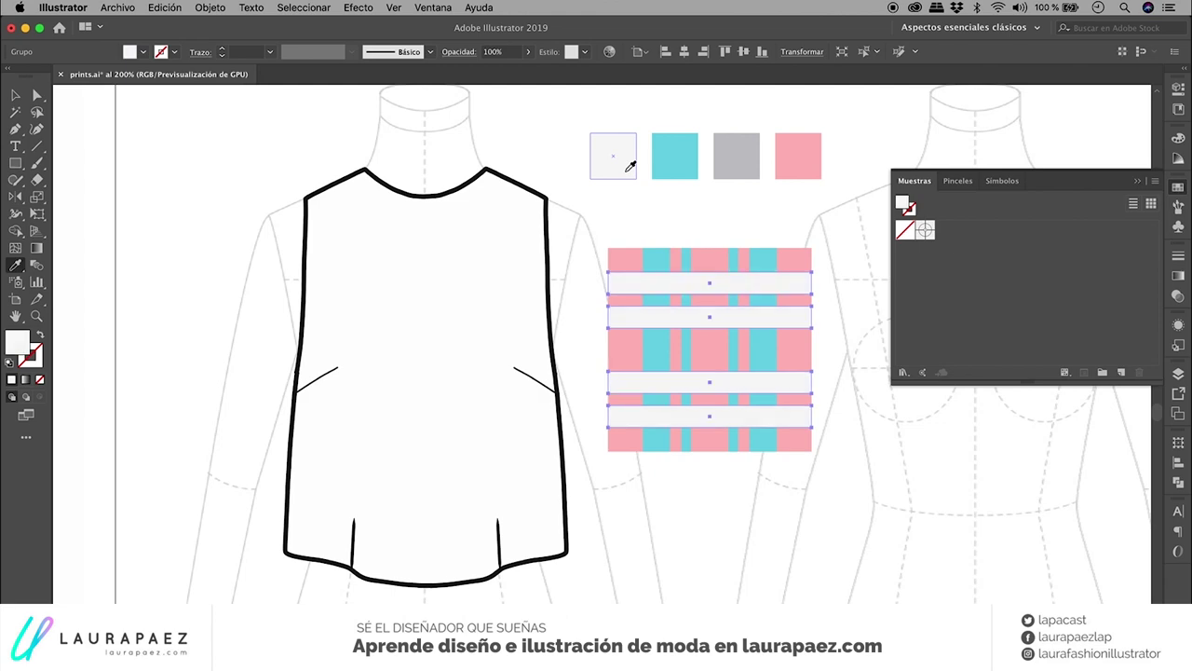
key("v")
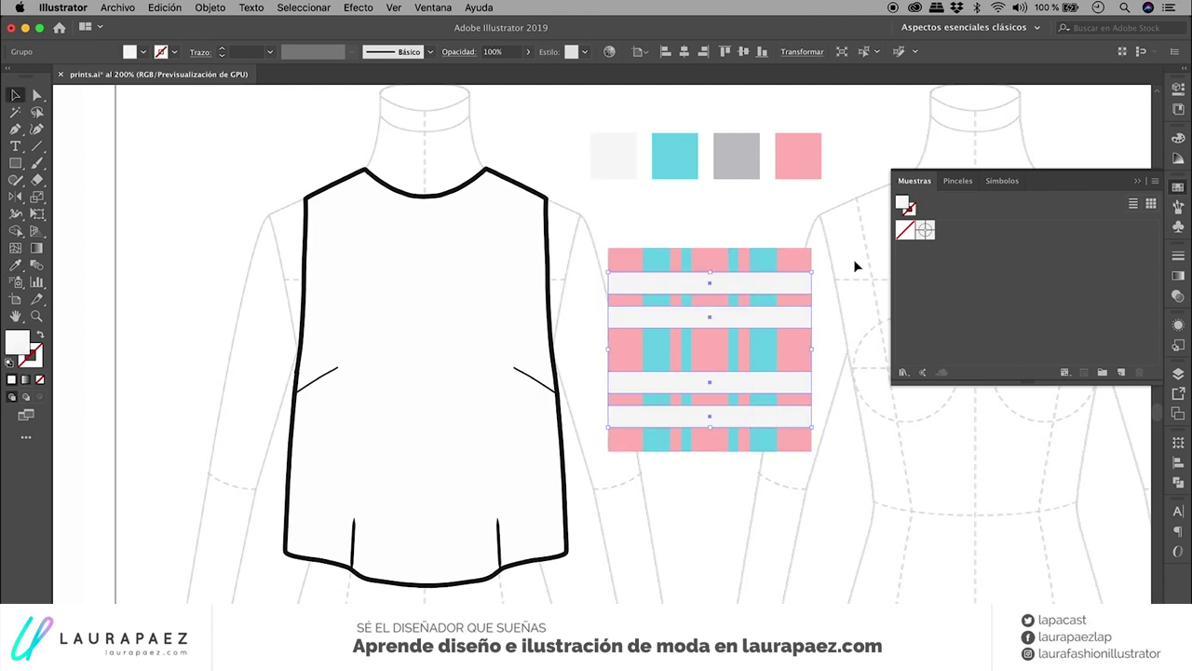
left_click(847, 280)
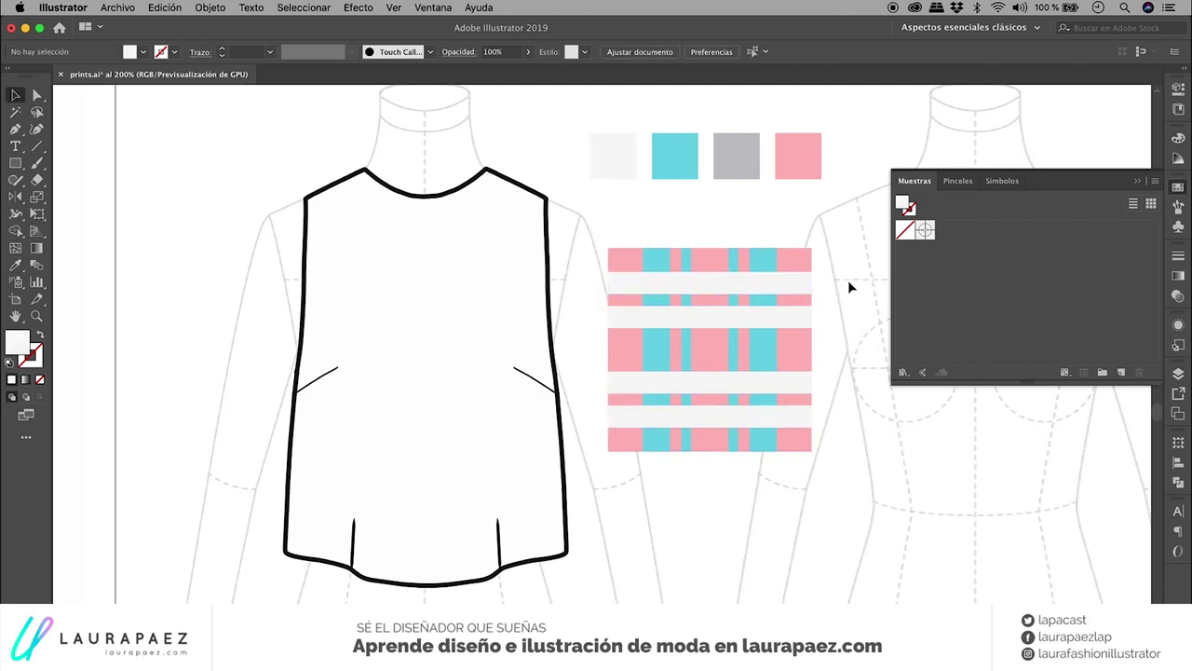
Set the white stripe group's opacity to 30%.
left_click(781, 285)
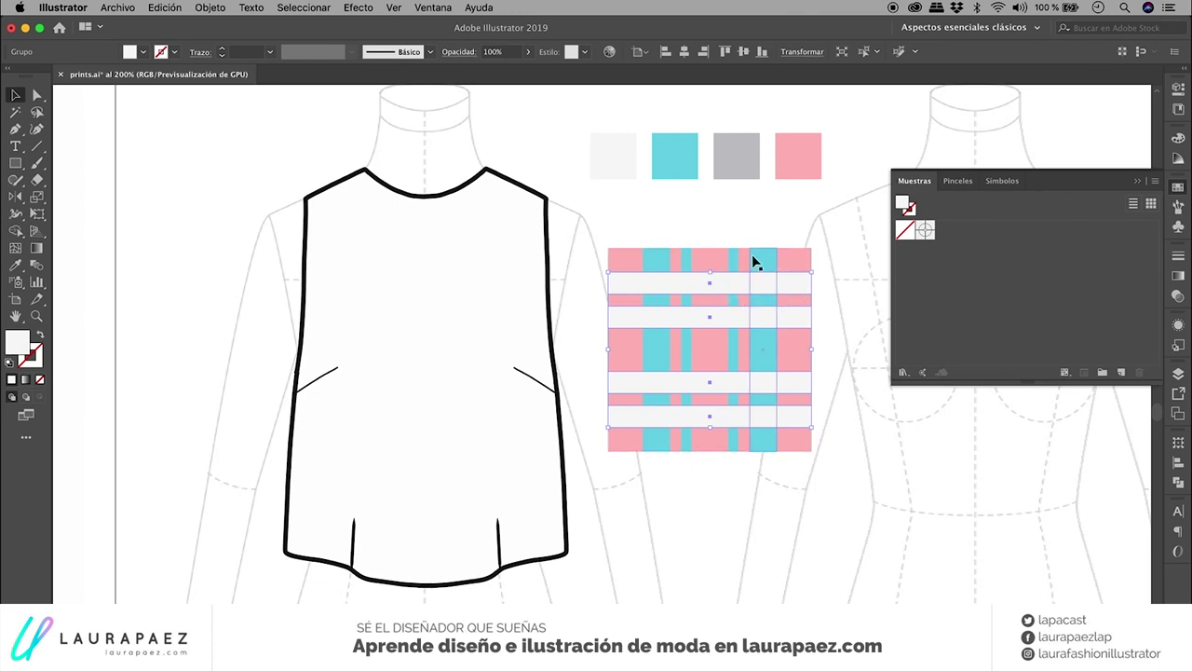
left_click(494, 53)
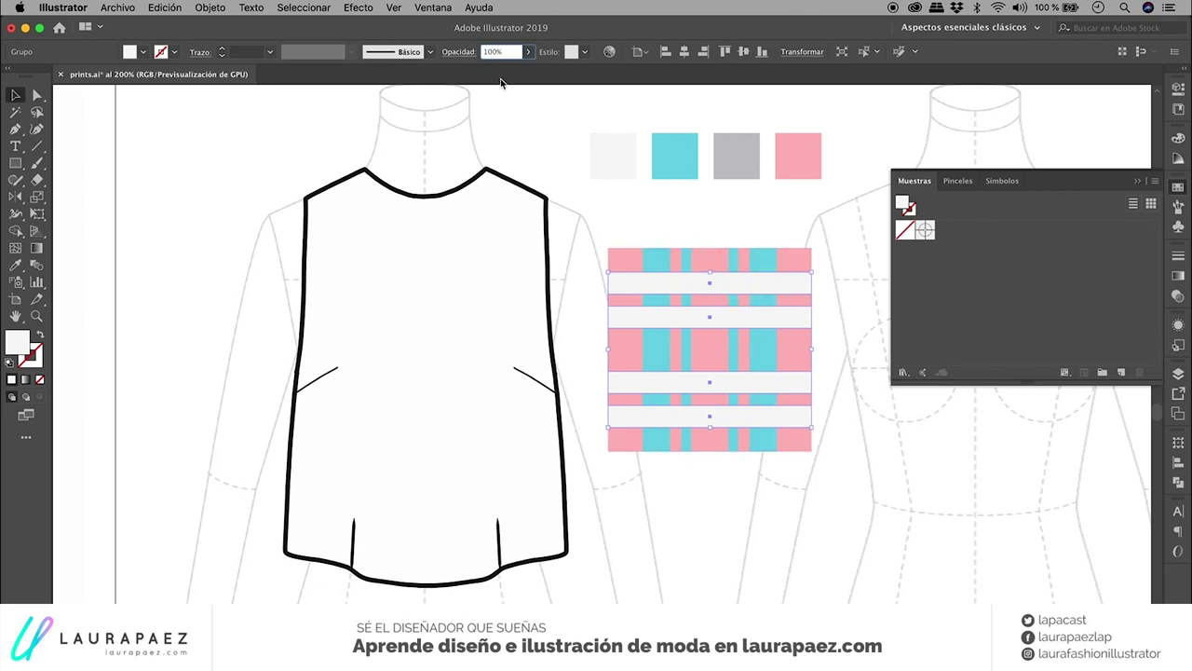
type("30")
key("Return")
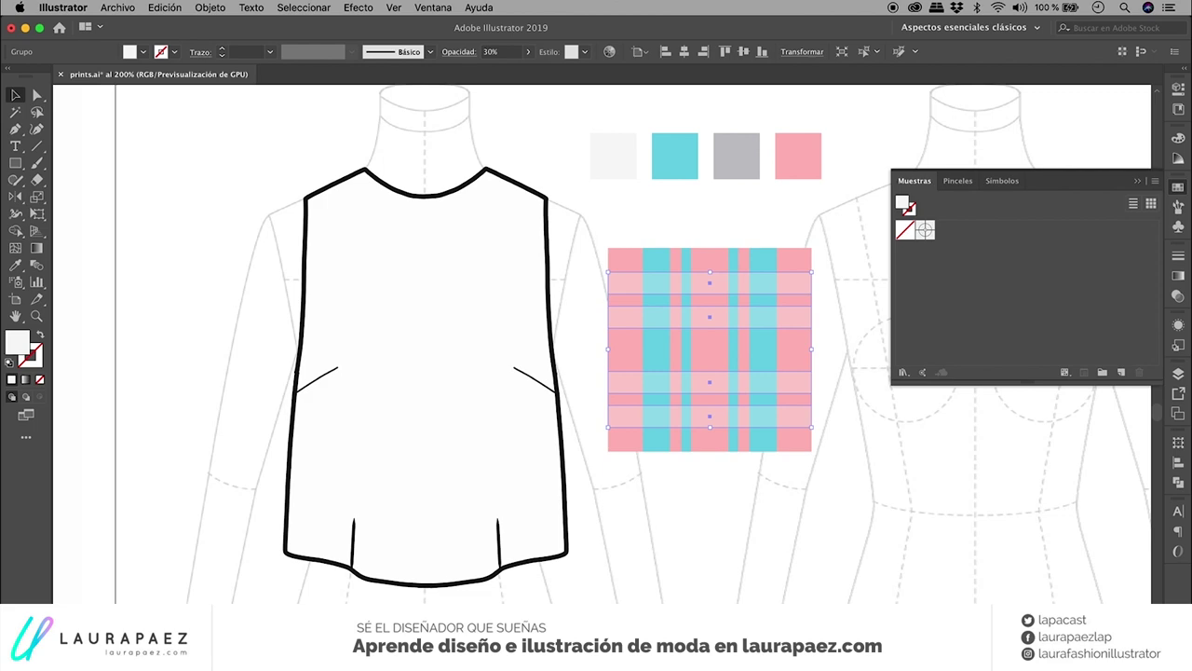
left_click(808, 253)
left_click(845, 354)
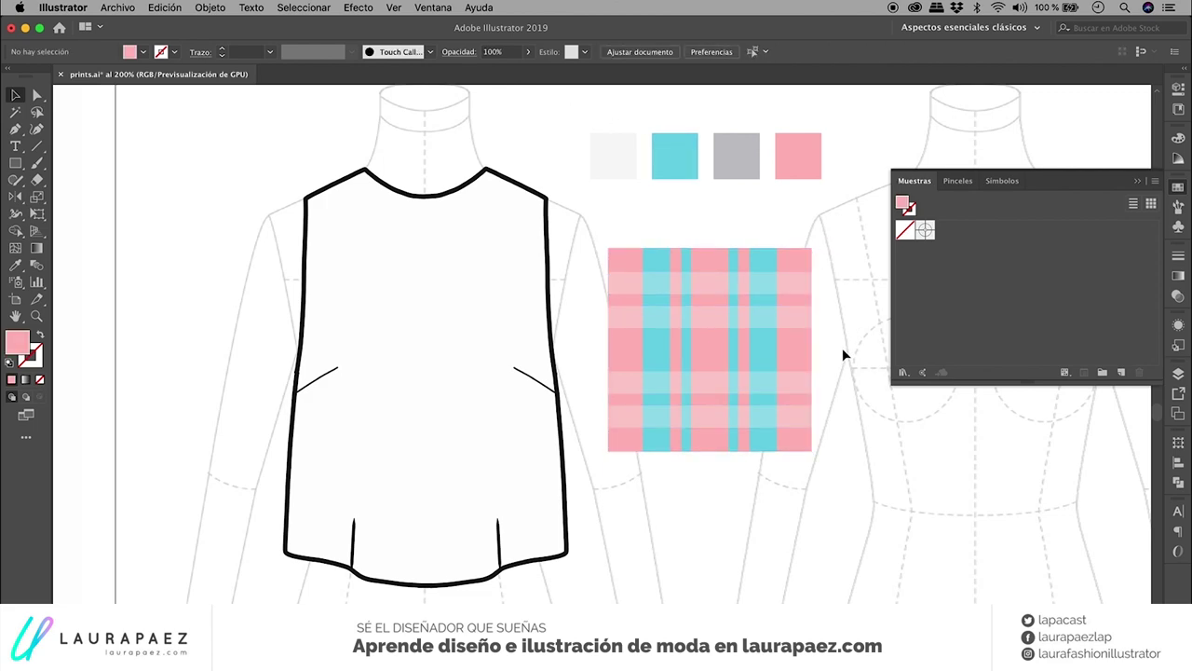
Group the pink square, white bands and cyan stripes into one plaid group.
left_click(798, 346)
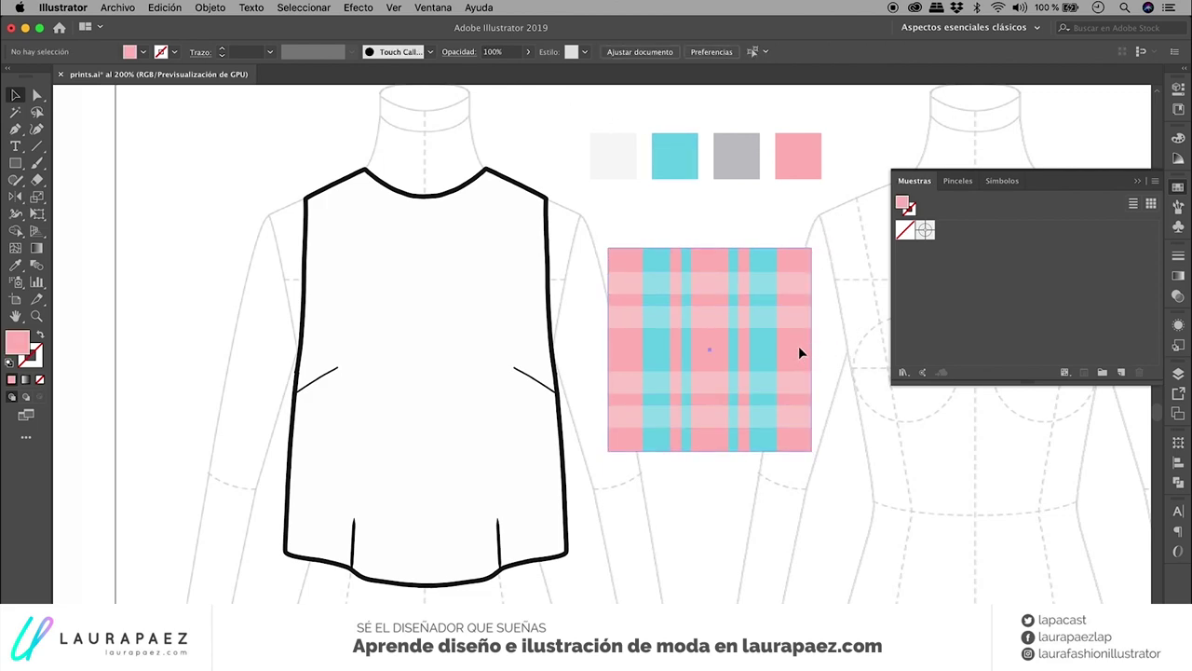
left_click(802, 284)
left_click(808, 262)
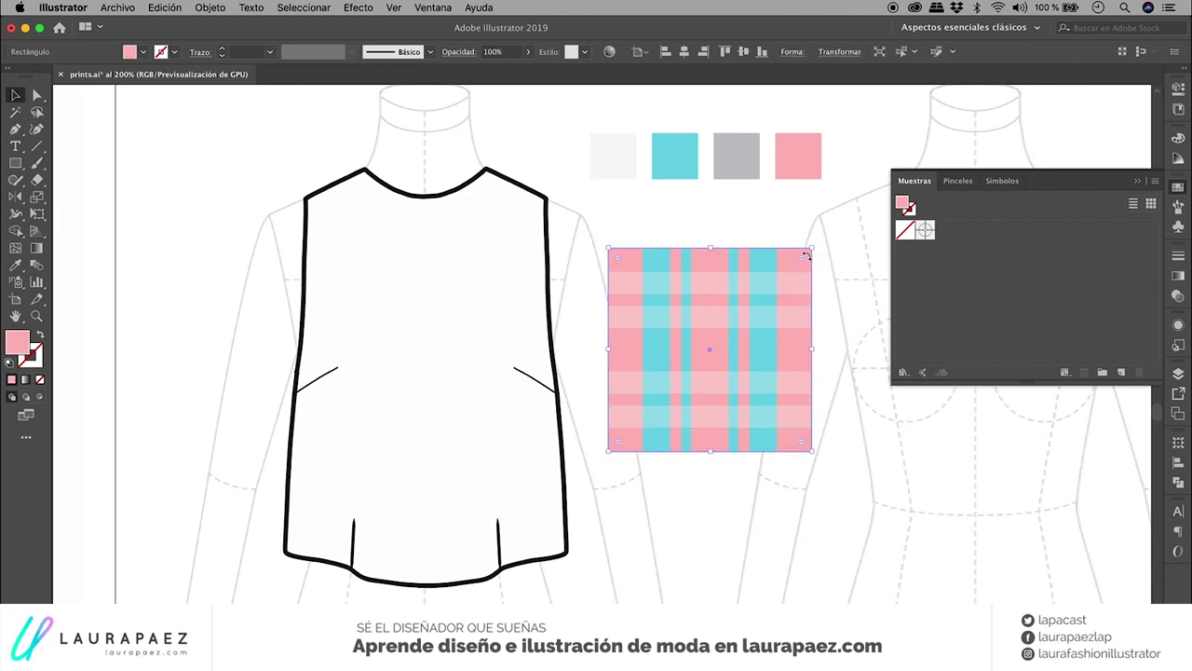
left_click(687, 401, "shift")
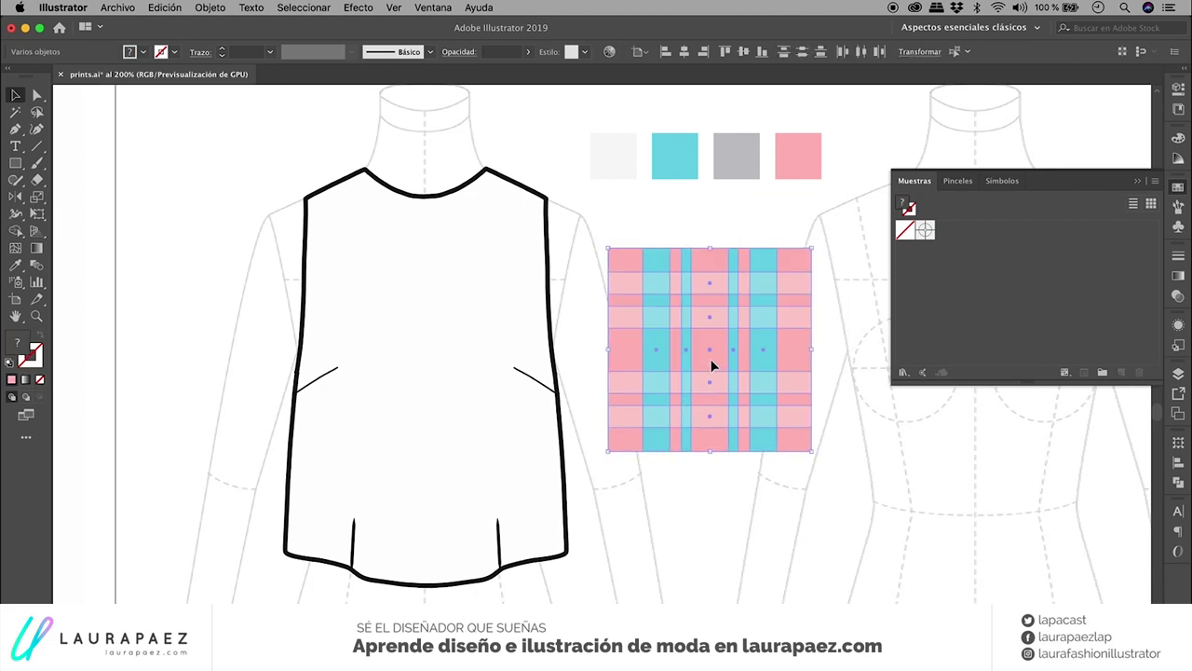
key("ctrl+g")
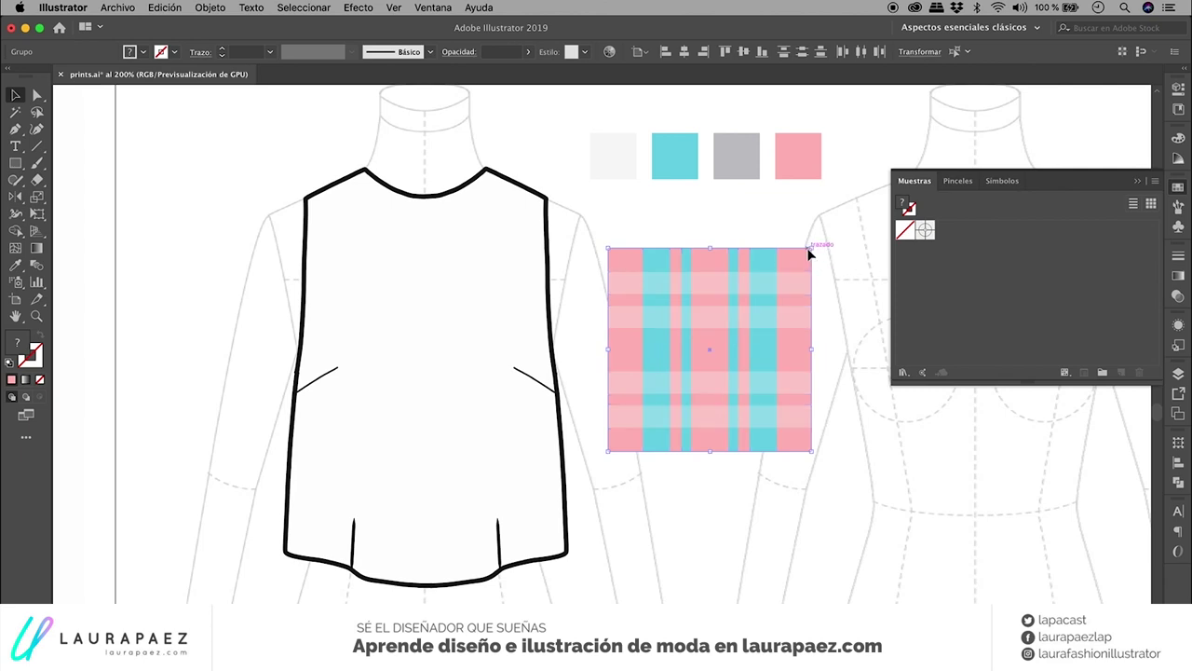
left_click(809, 252)
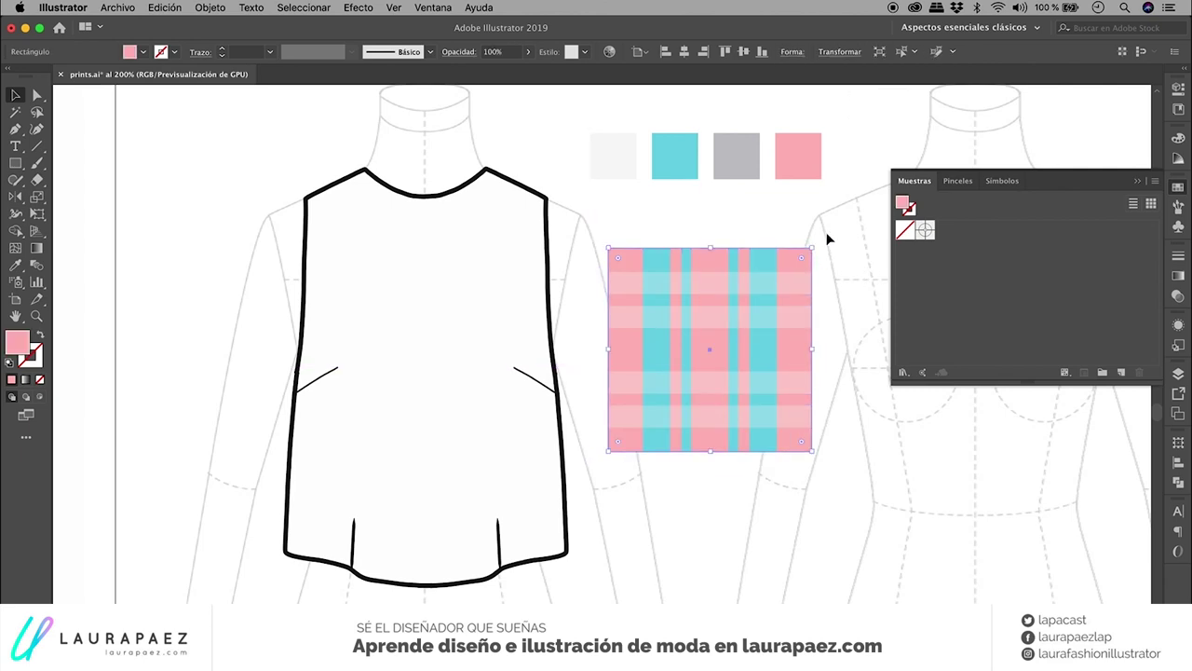
left_click_drag(582, 470, 852, 224)
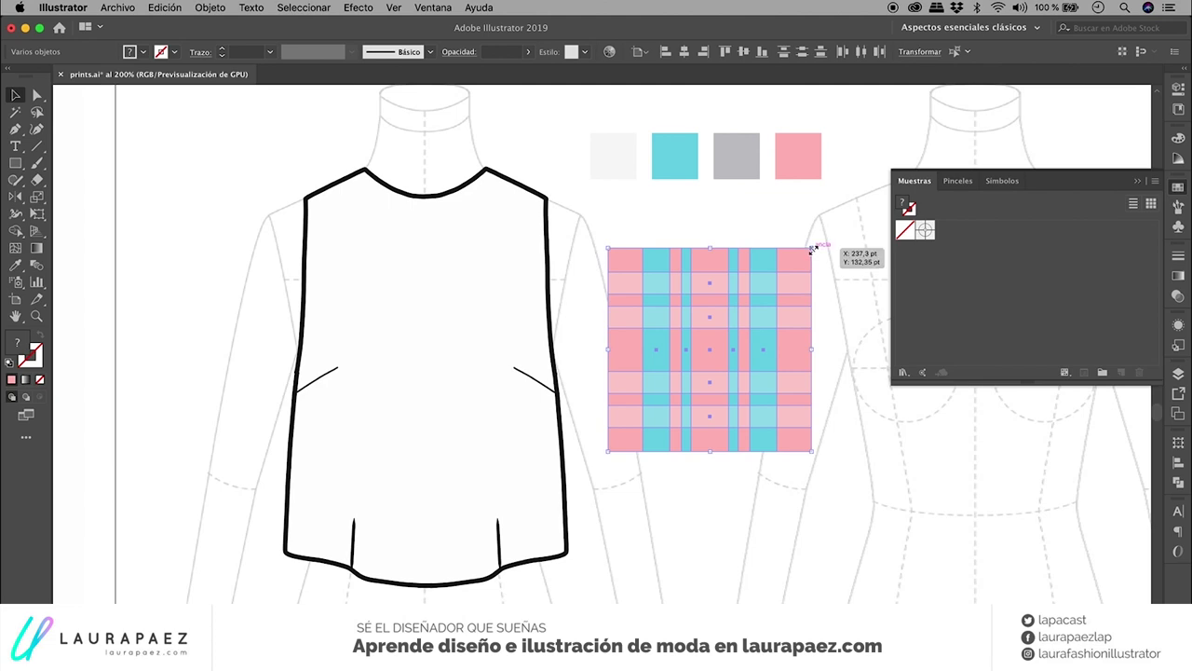
key("ctrl+g")
Stretch the cyan stripes top to bottom and the white bands across the square's full width.
left_click_drag(813, 250, 792, 265)
left_click(847, 291)
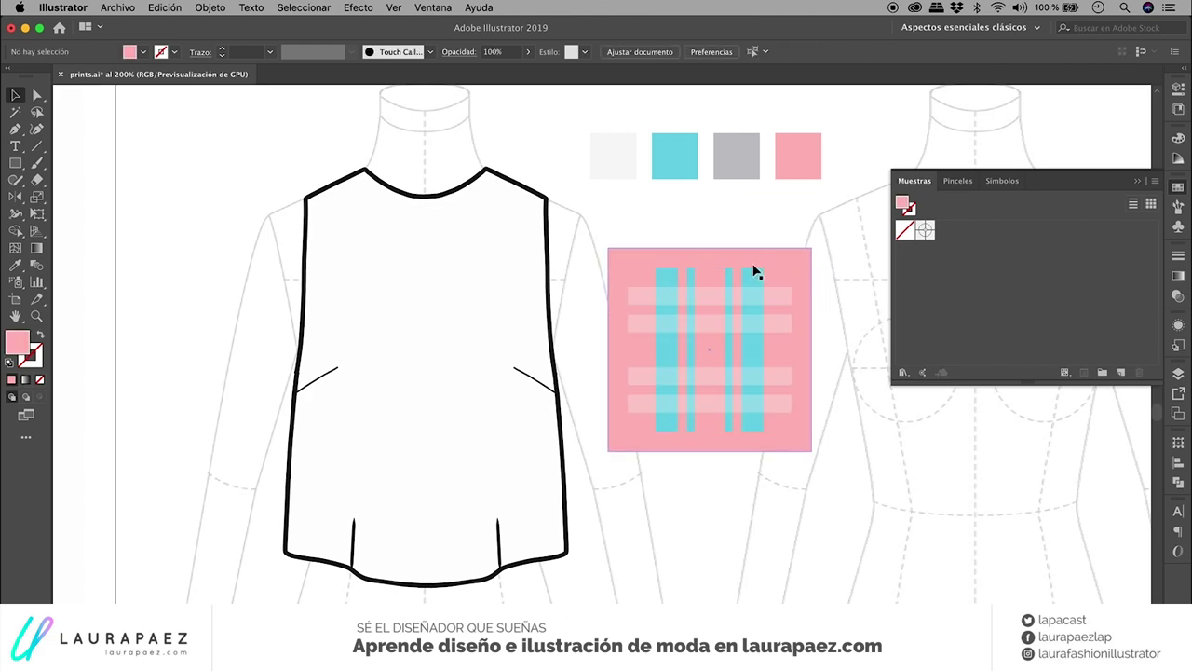
left_click(754, 271)
left_click_drag(709, 266, 709, 247)
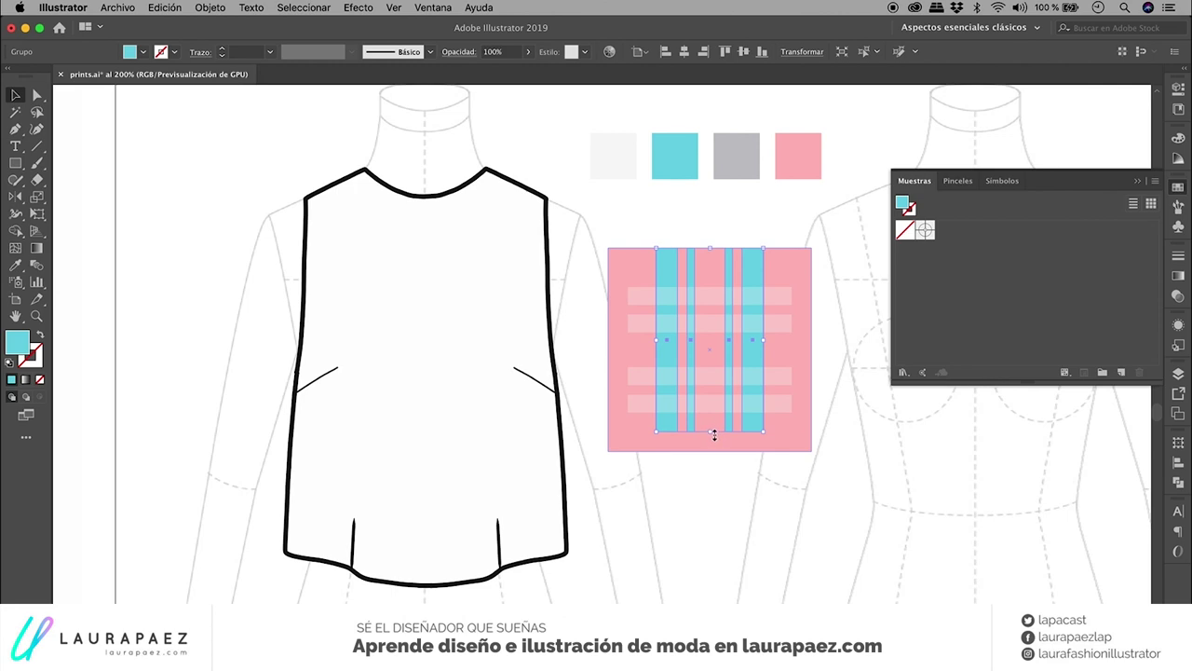
left_click_drag(714, 435, 709, 452)
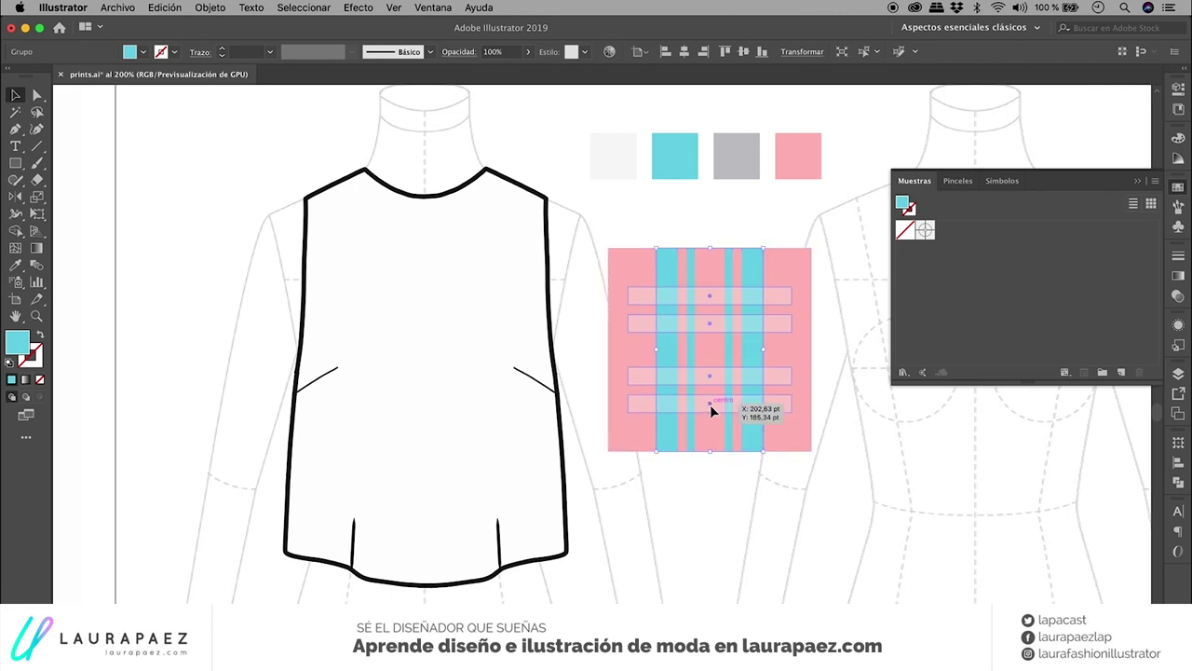
left_click(710, 406)
mouse_move(793, 349)
left_mouse_down()
mouse_move(821, 351)
mouse_move(812, 350)
left_mouse_up()
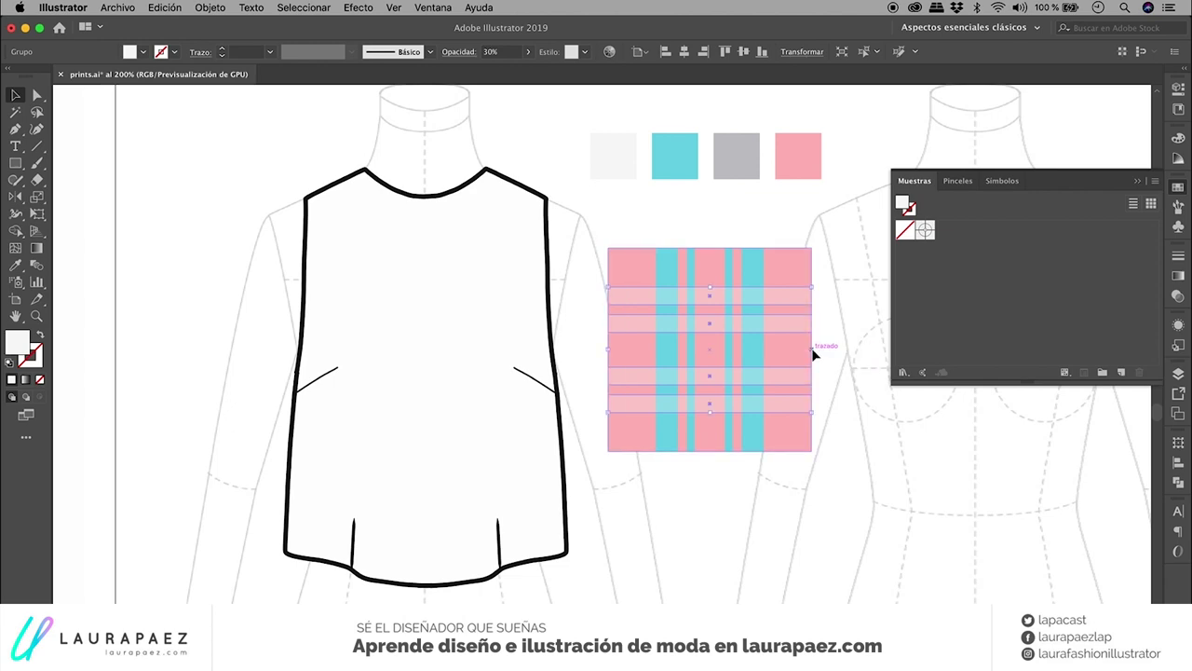
left_click(857, 305)
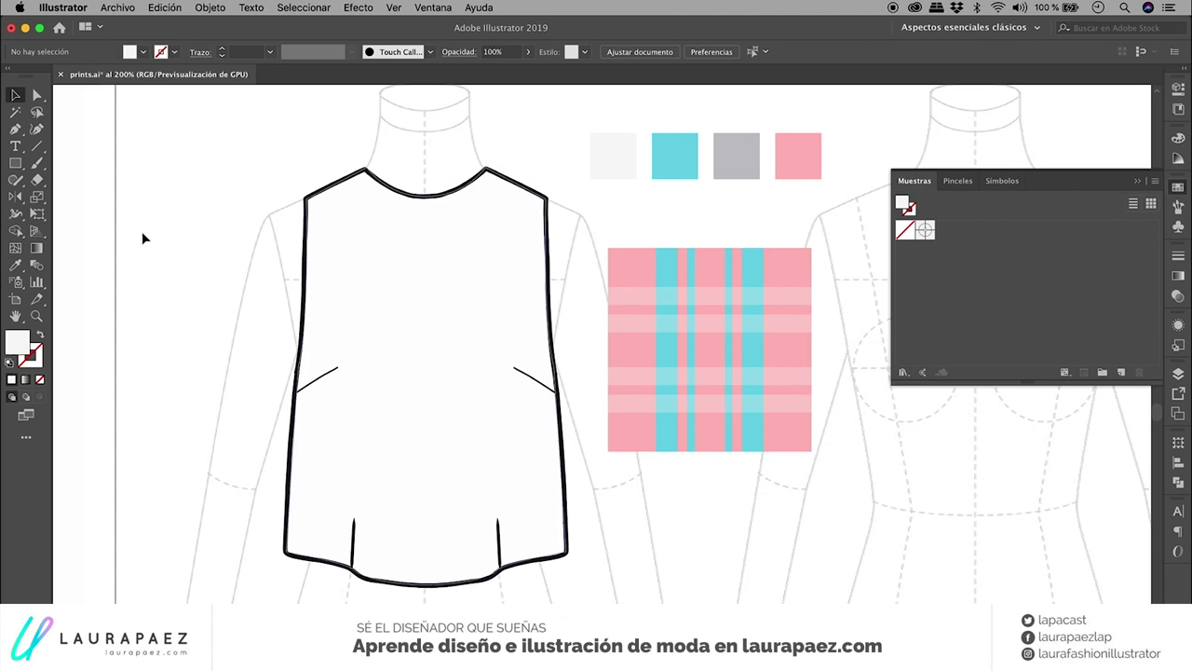
Draw a horizontal line across the plaid's middle with a dark grey 5B5B5B stroke.
left_click(37, 146)
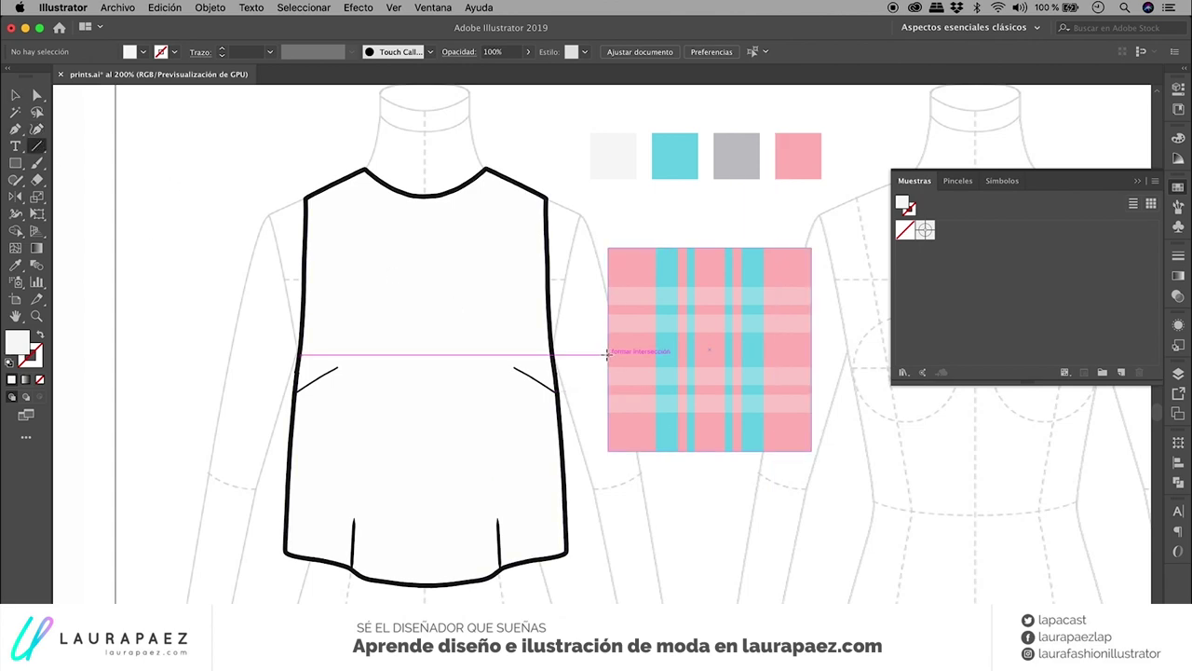
left_click_drag(609, 352, 811, 355)
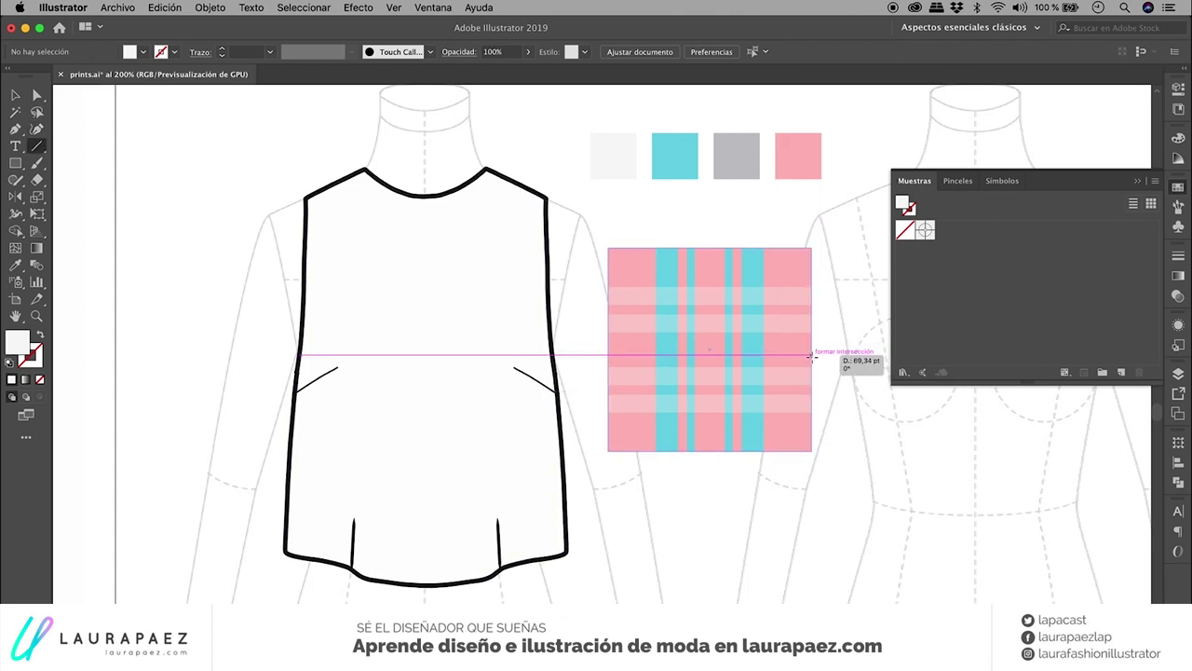
key("i")
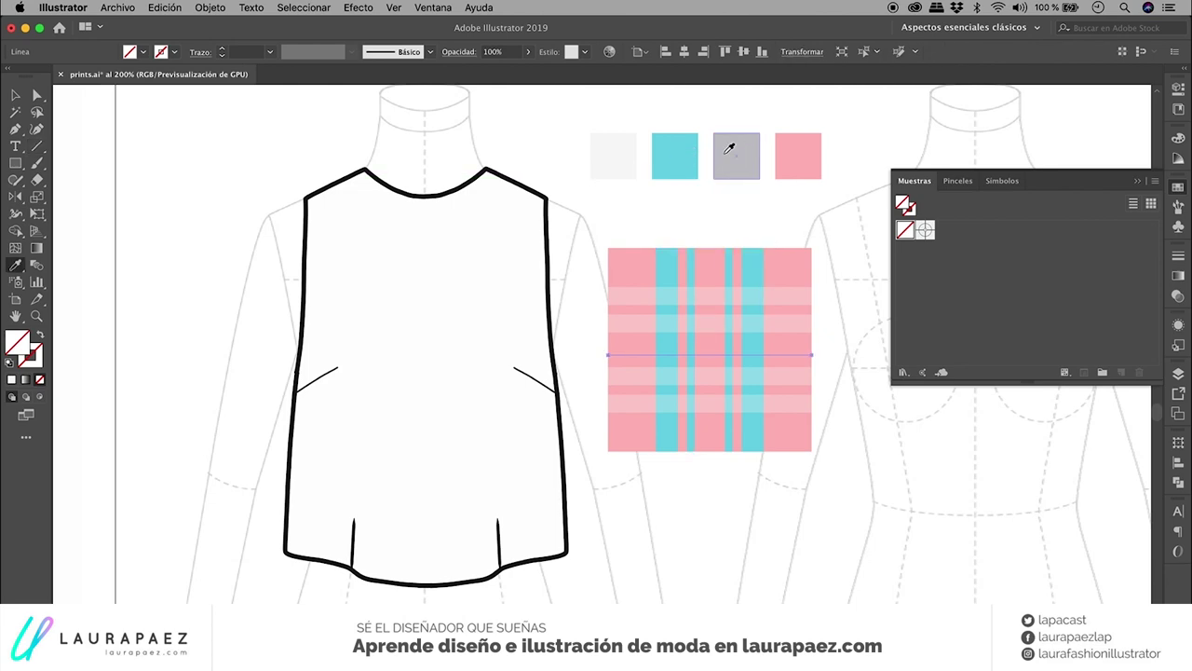
left_click(732, 149)
left_click(39, 334)
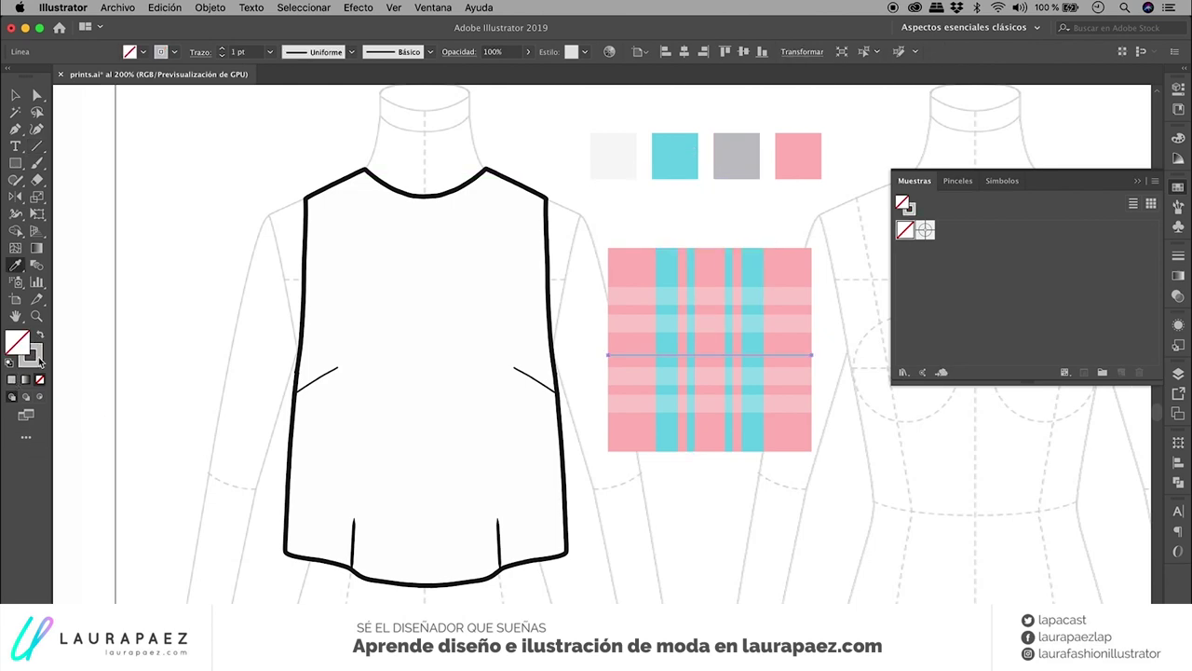
left_click(37, 358)
double_click(39, 361)
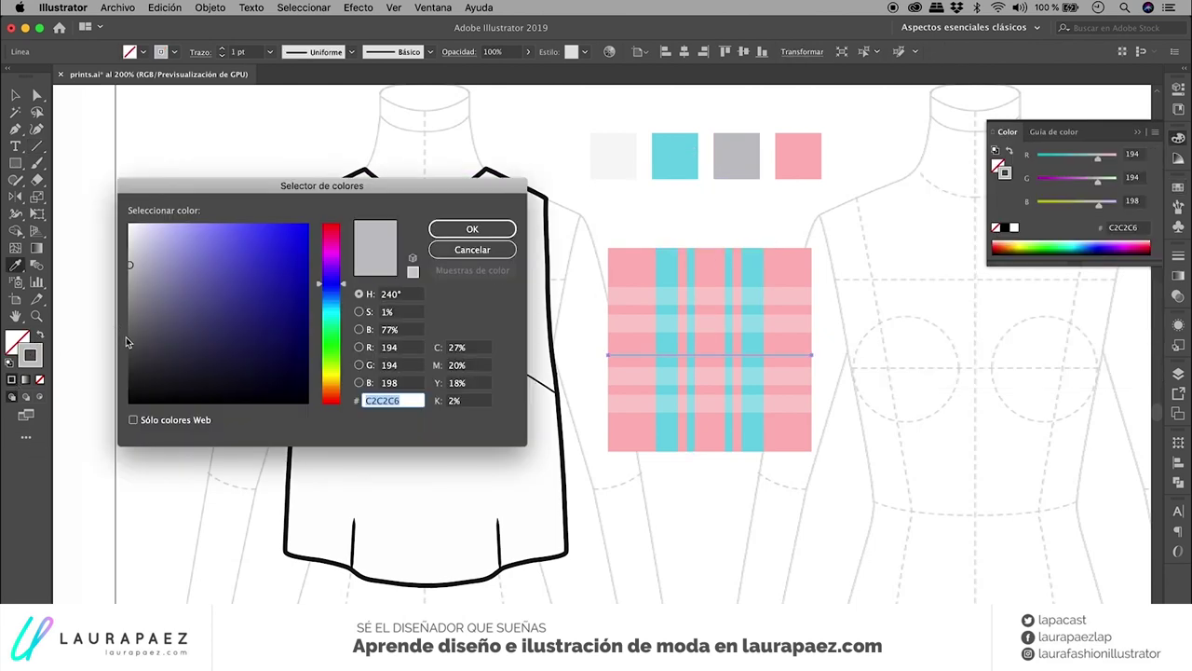
type("5B5B5B")
left_click(470, 229)
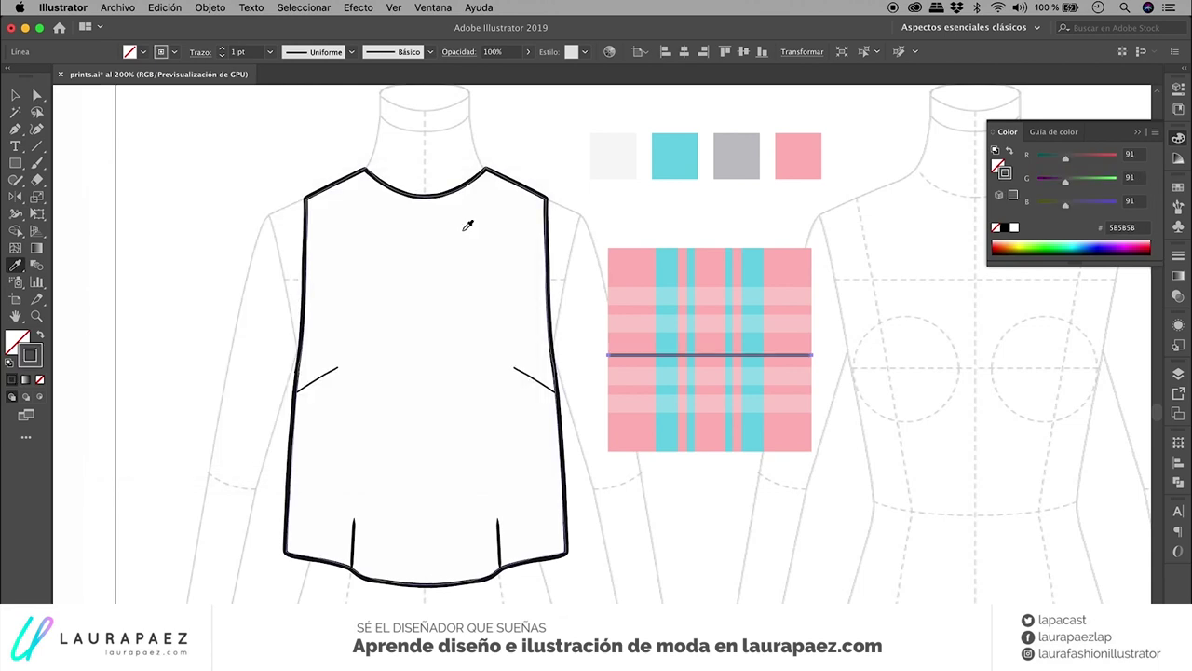
Rotate a copy of the horizontal line 90° to form a vertical cross line.
key("v")
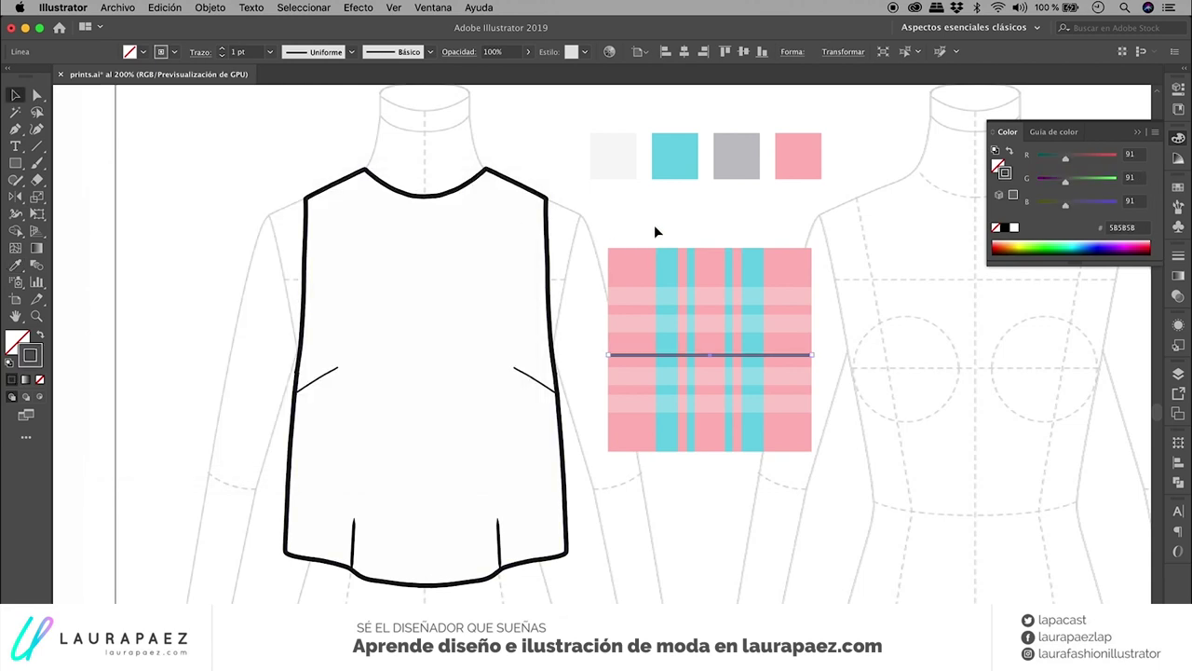
left_click(653, 225)
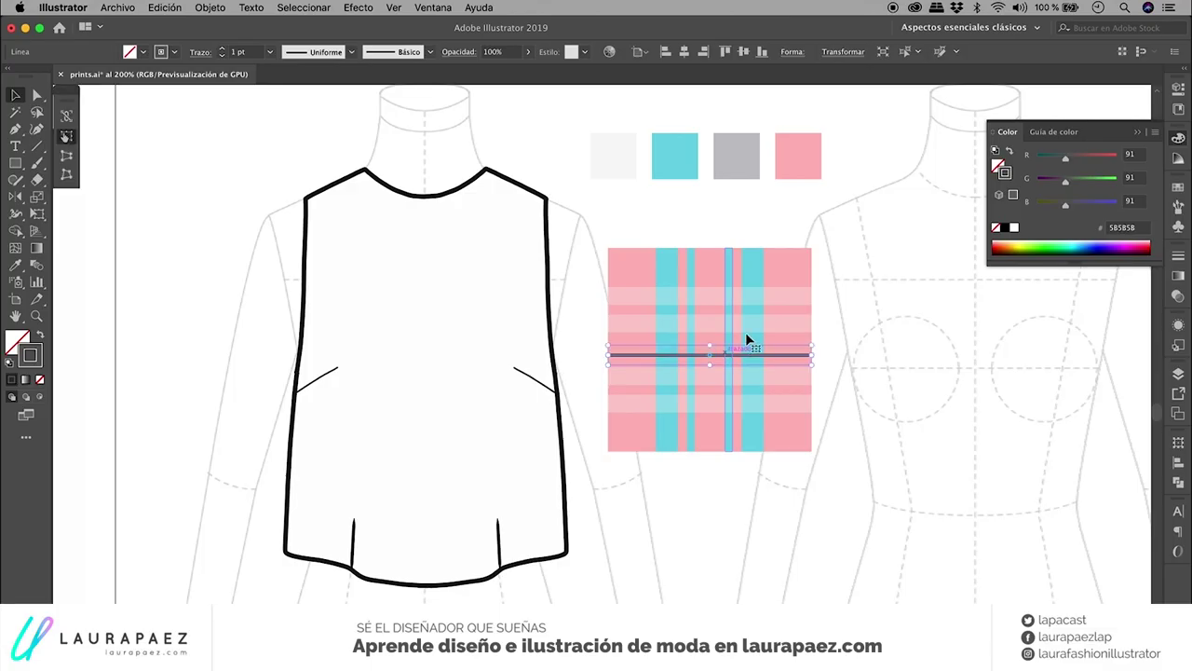
left_click_drag(828, 341, 701, 281)
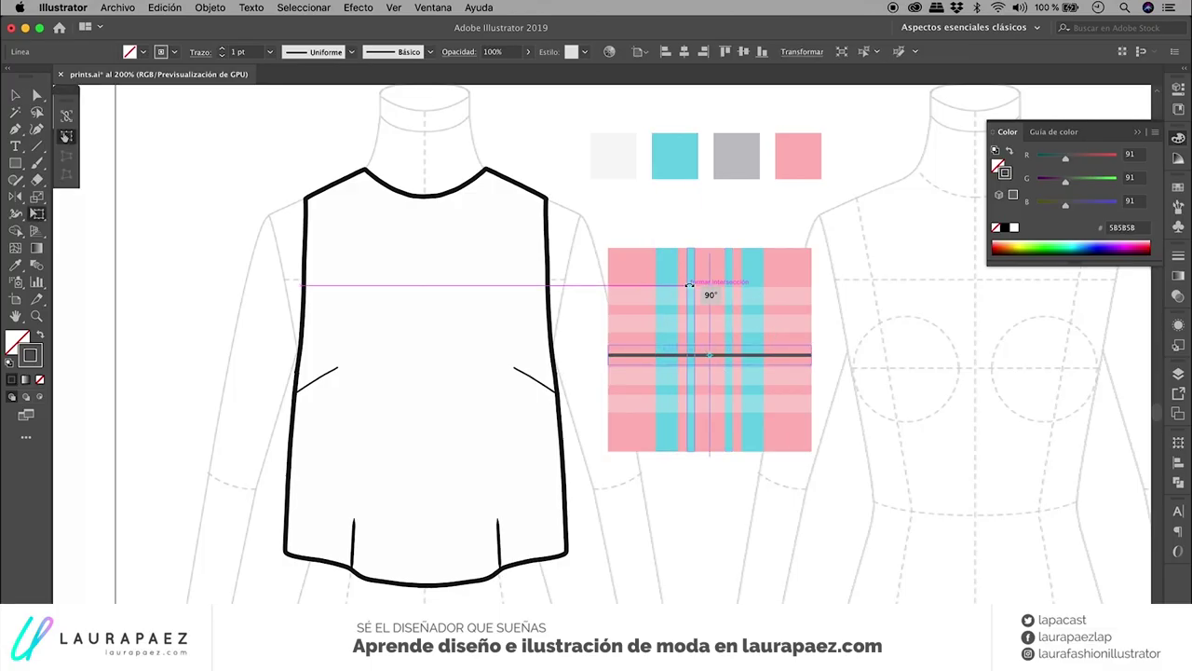
key("v")
left_click(800, 354)
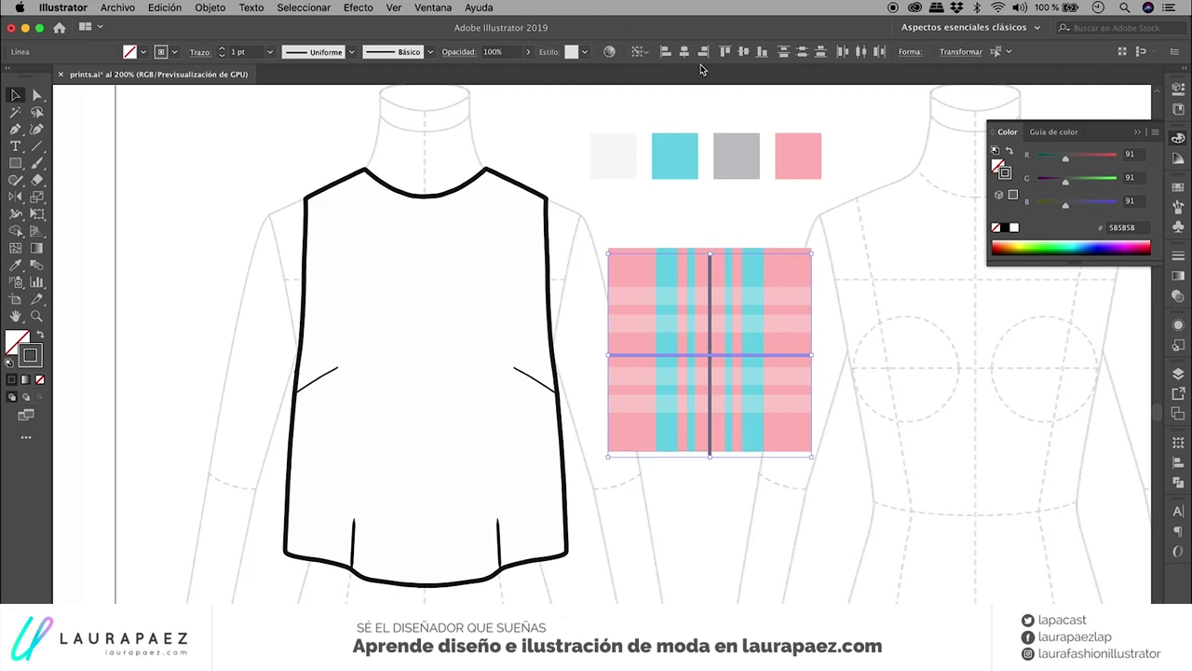
Nudge the cross lines slightly upward and select the whole plaid square.
left_click(755, 259)
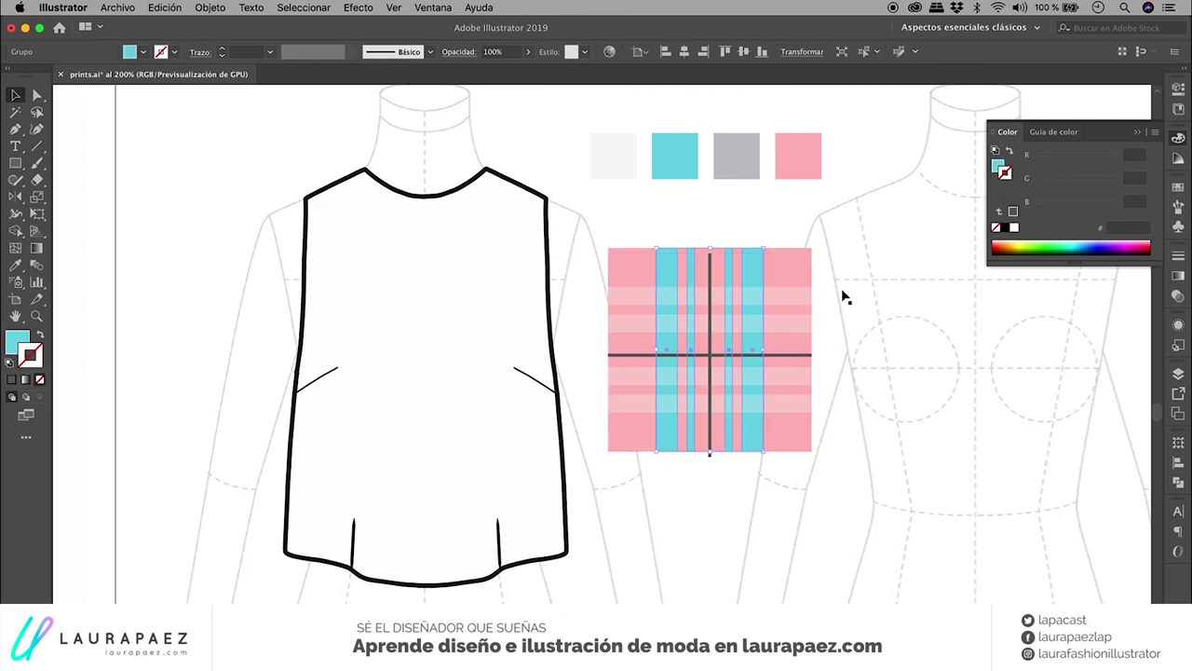
left_click(810, 354)
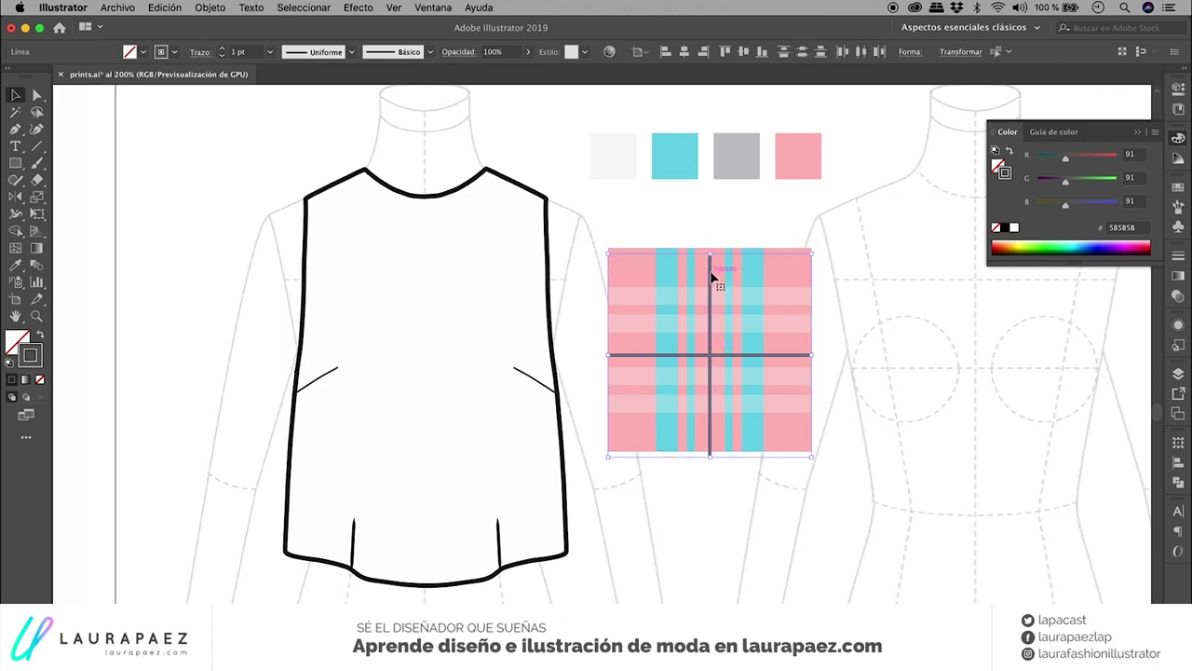
left_click_drag(713, 272, 710, 267)
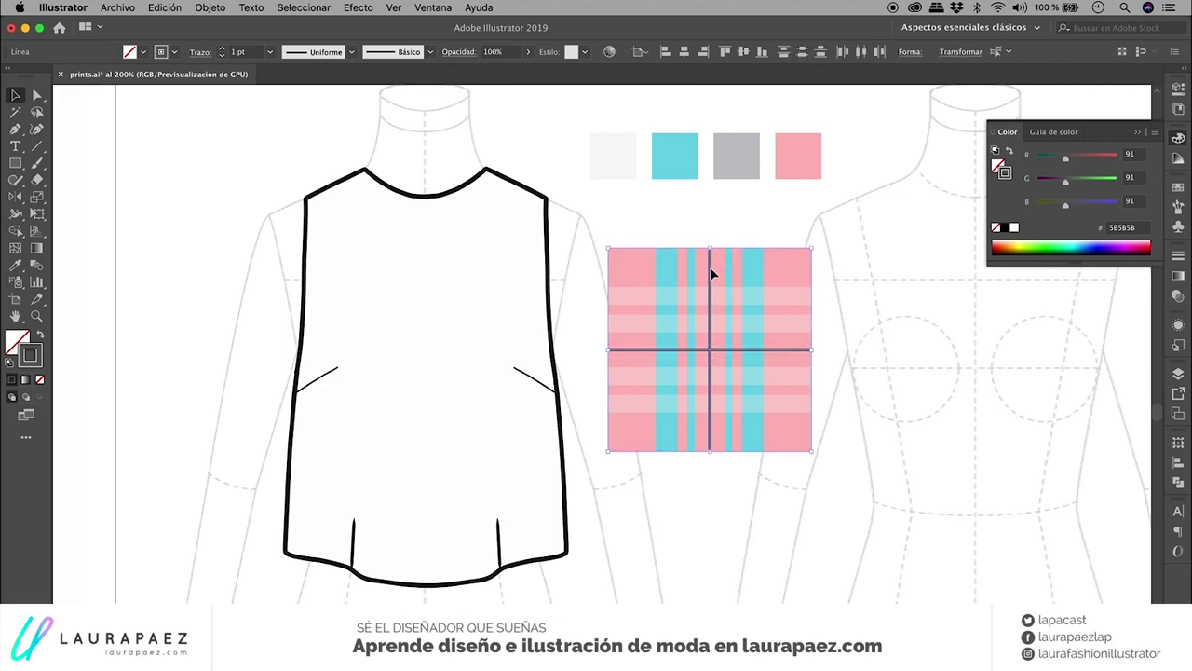
left_click(860, 380)
left_click_drag(860, 380, 567, 264)
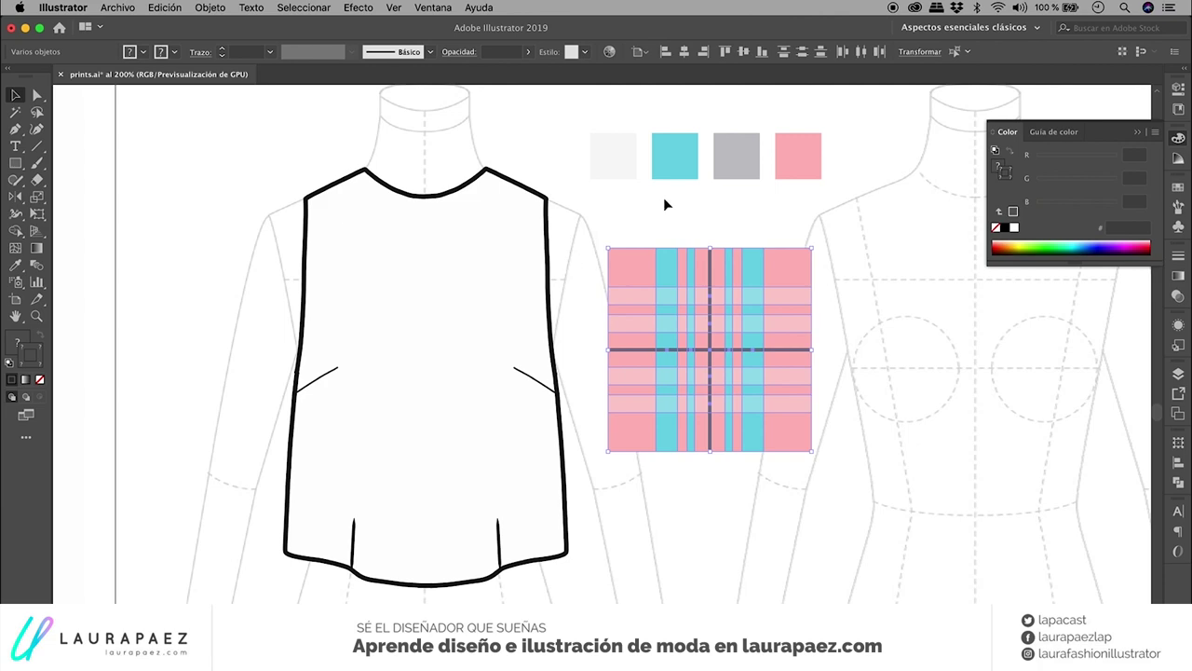
key("Delete")
Set the cross lines' stroke weight to 0,5 pt.
left_click(641, 52)
left_click(686, 68)
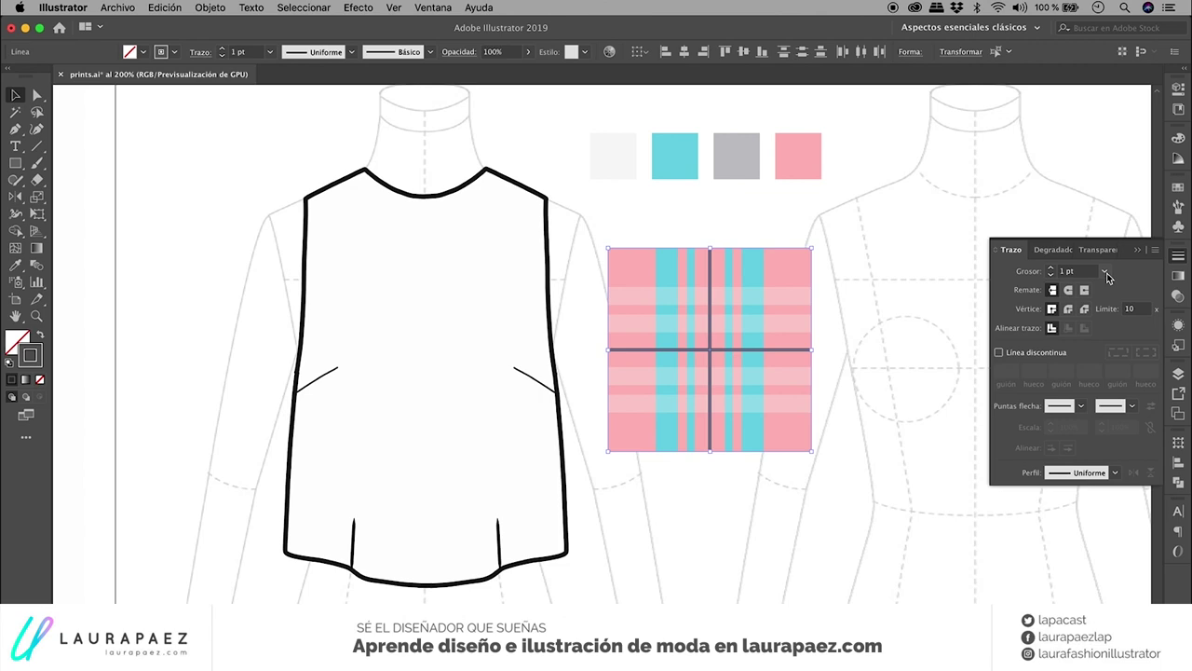
left_click(1106, 272)
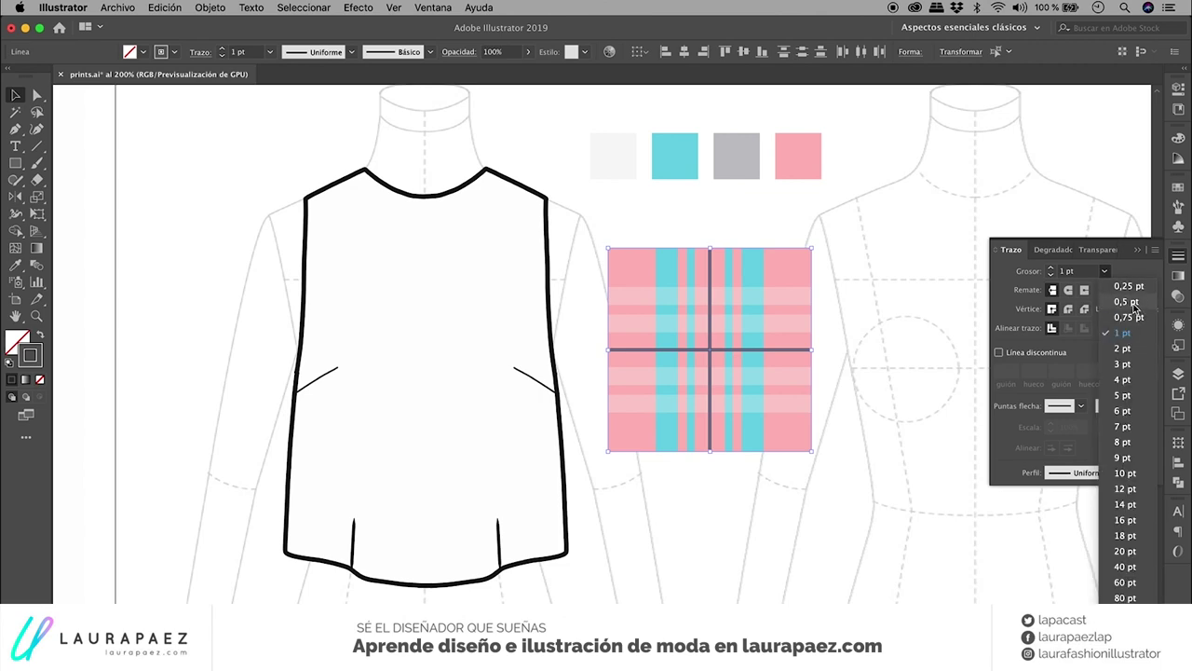
left_click(1132, 303)
left_click(848, 336)
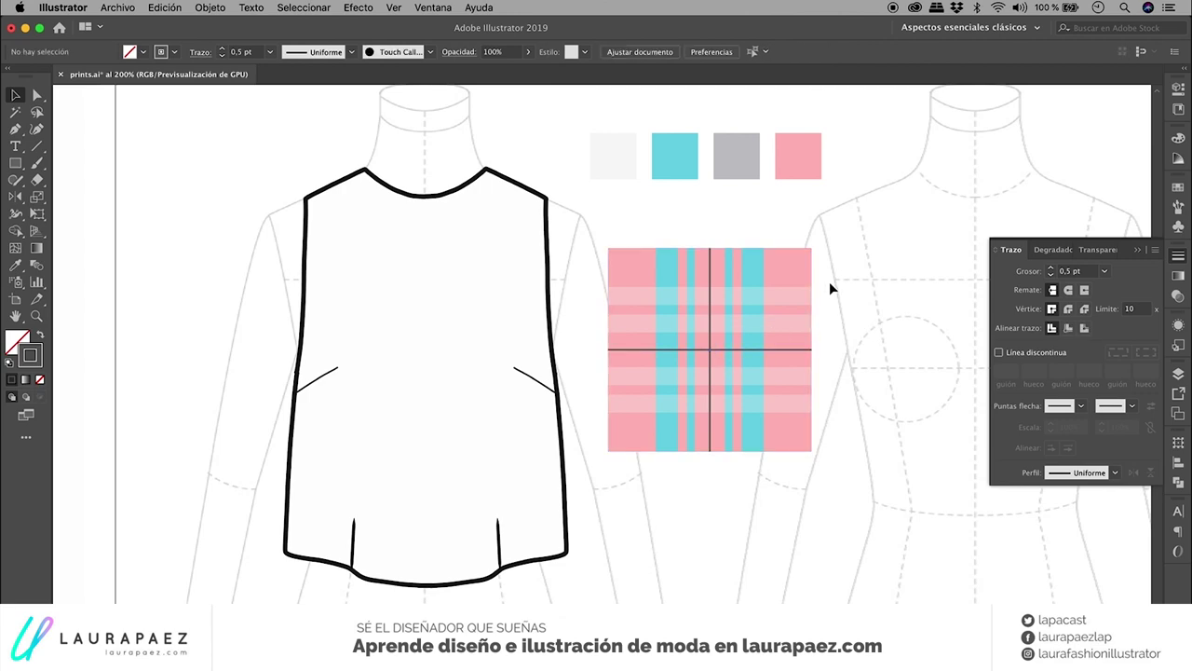
Lower the cyan stripe group's opacity to 62%.
left_click(758, 264)
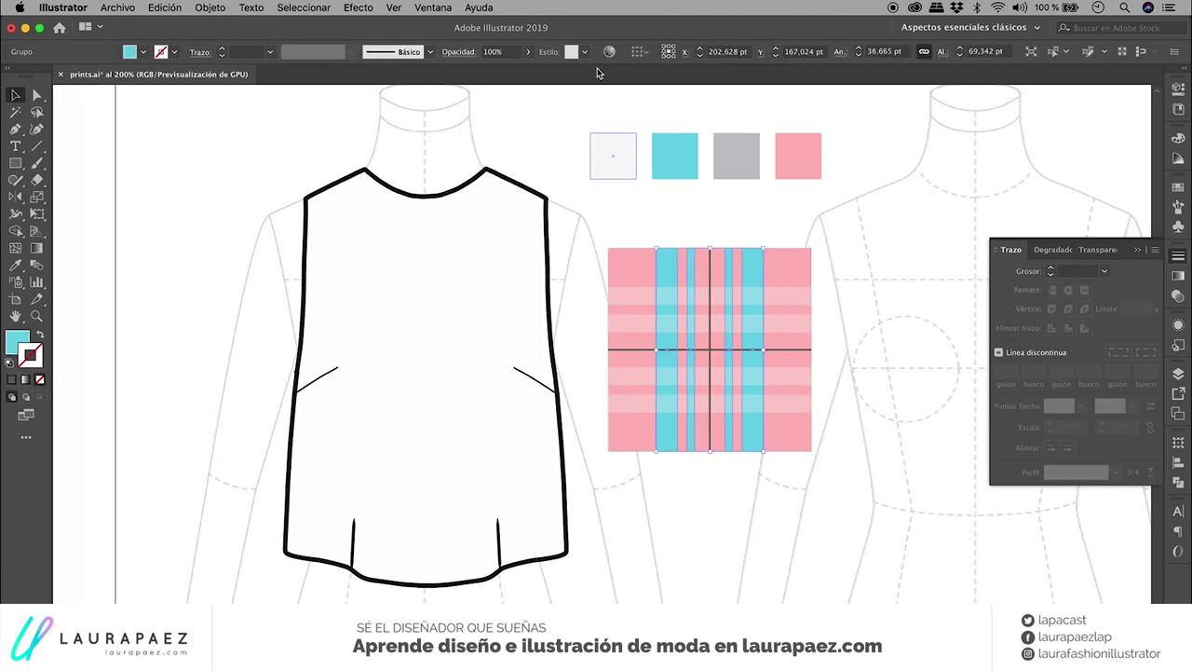
left_click(528, 52)
left_click(496, 69)
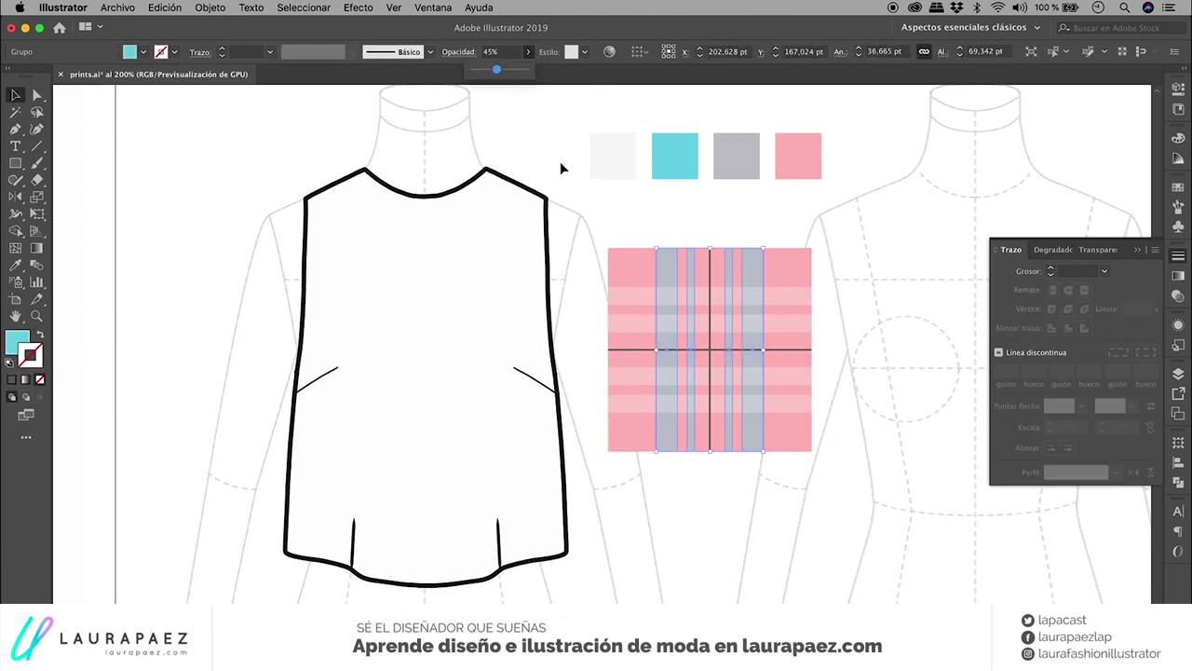
left_click_drag(496, 69, 506, 69)
left_click(641, 220)
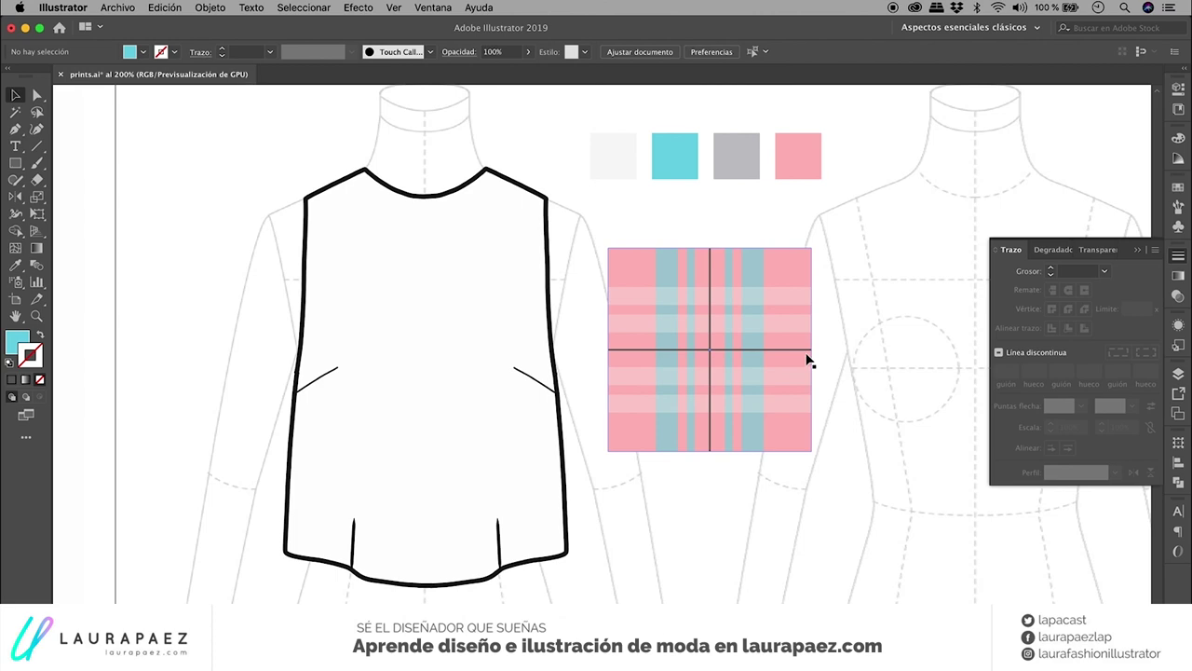
Move the vertical line onto the right cyan stripe and copy it onto the left one.
left_click_drag(714, 311, 754, 314)
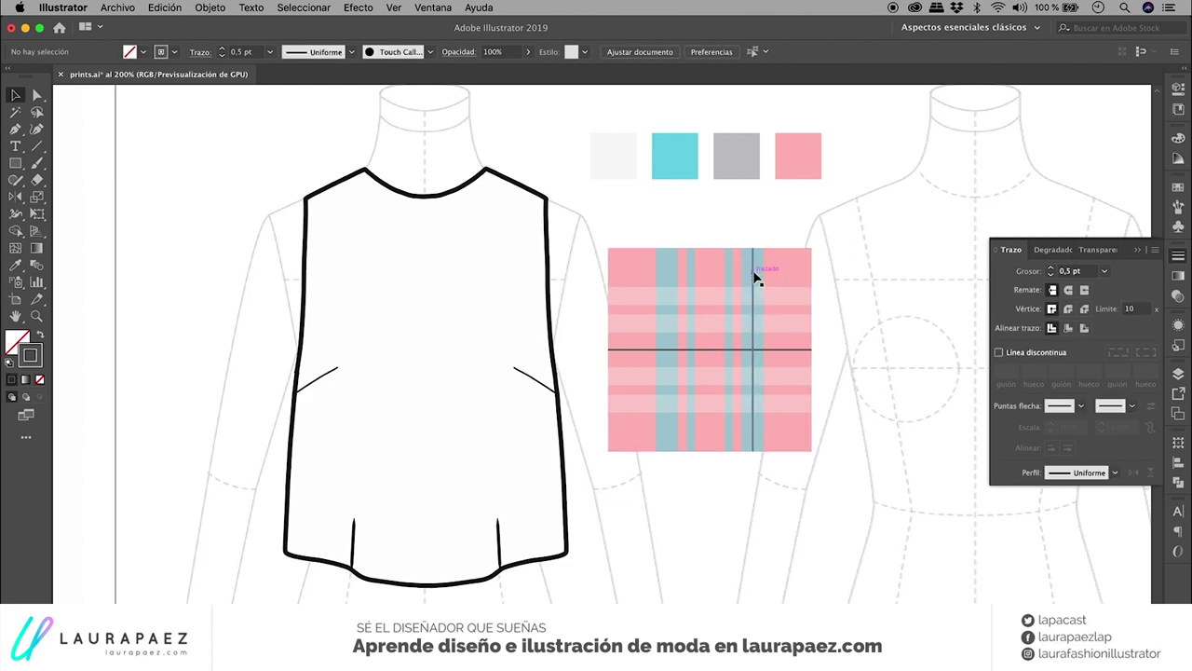
left_click_drag(753, 270, 668, 291)
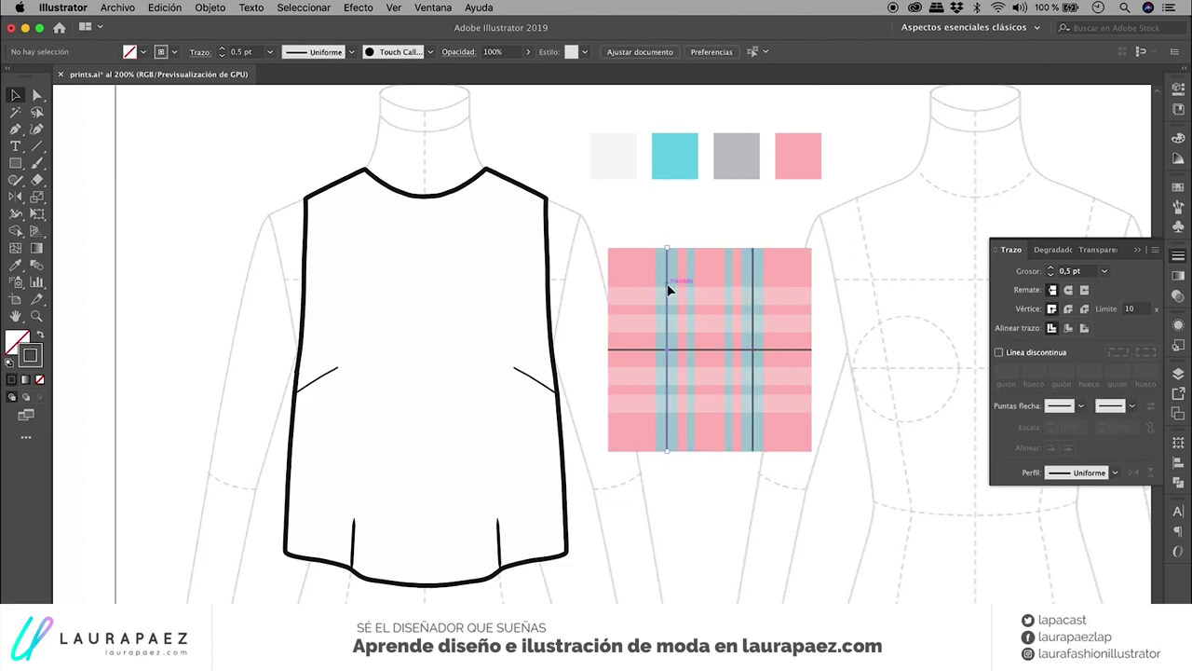
left_click(703, 233)
left_click_drag(655, 227, 887, 511)
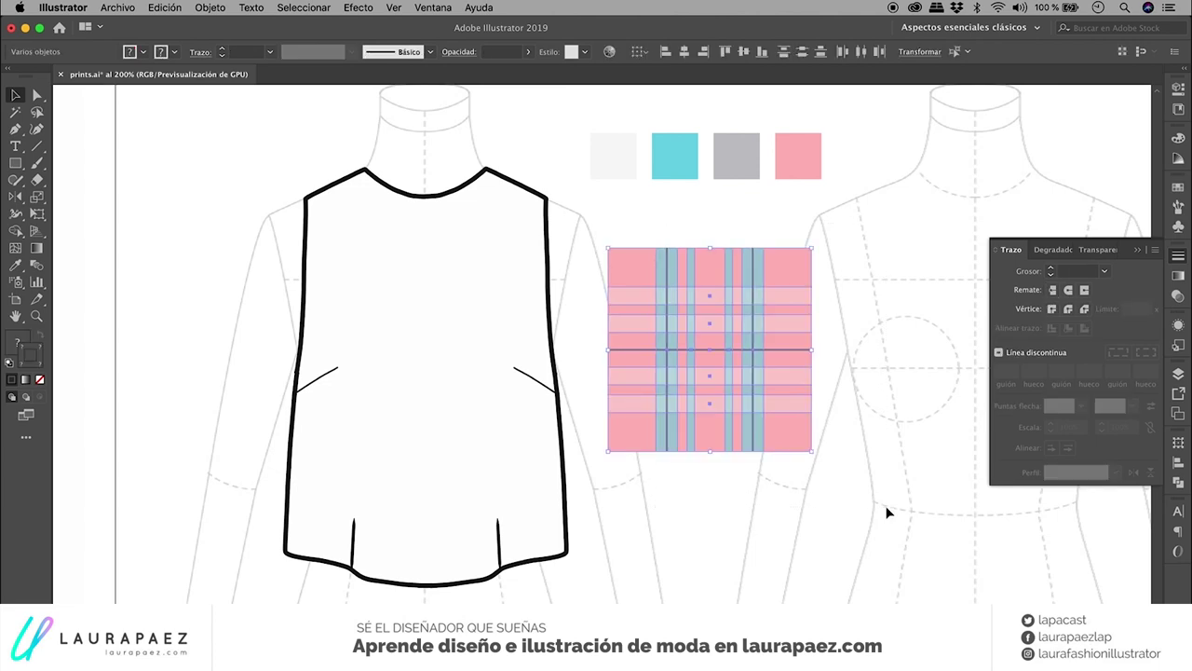
left_click(887, 512)
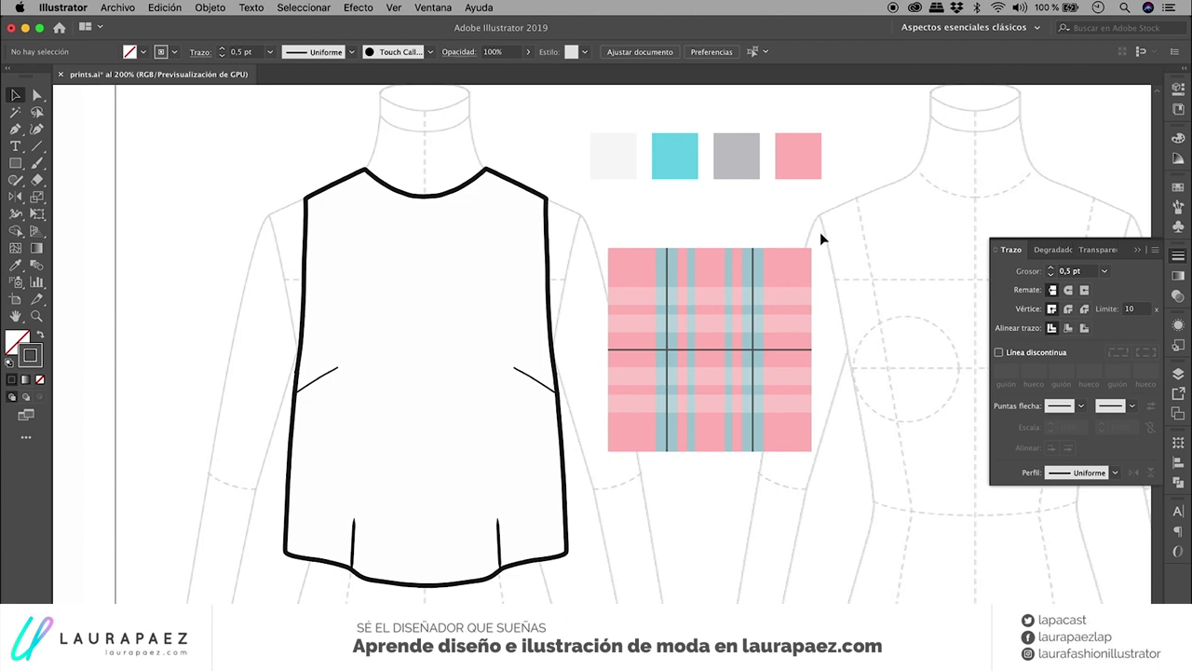
left_click_drag(809, 223, 642, 444)
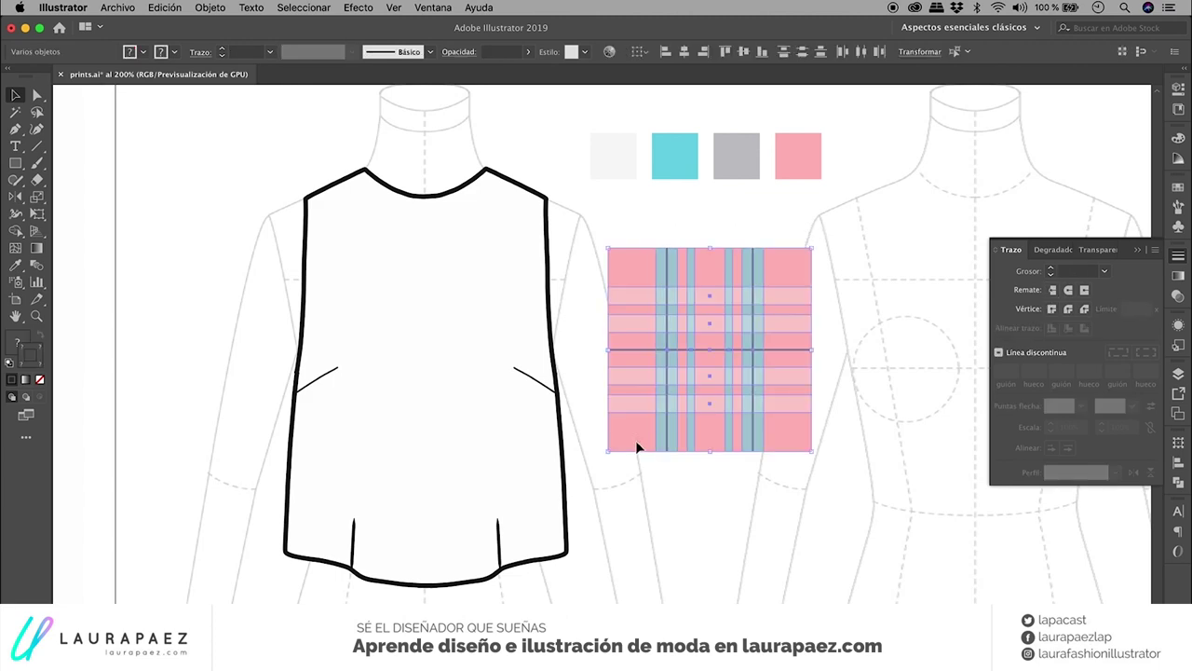
Select the whole plaid square and drag it into Swatches as a new pattern.
left_click(1178, 186)
left_click(827, 247)
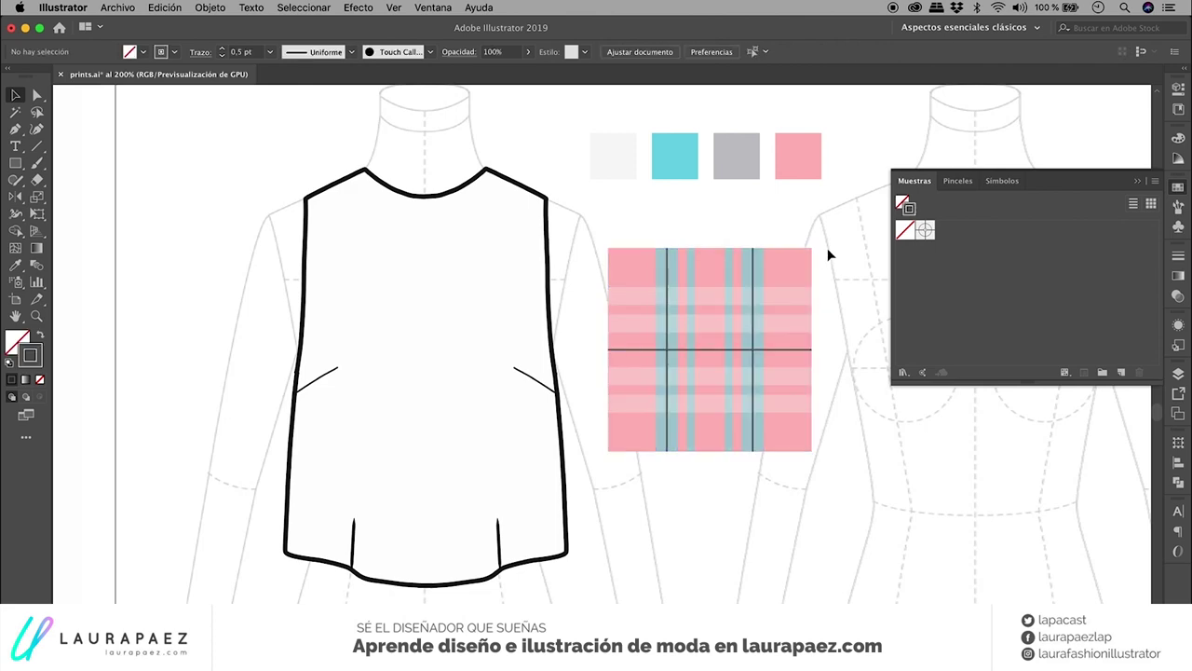
left_click_drag(828, 239, 622, 469)
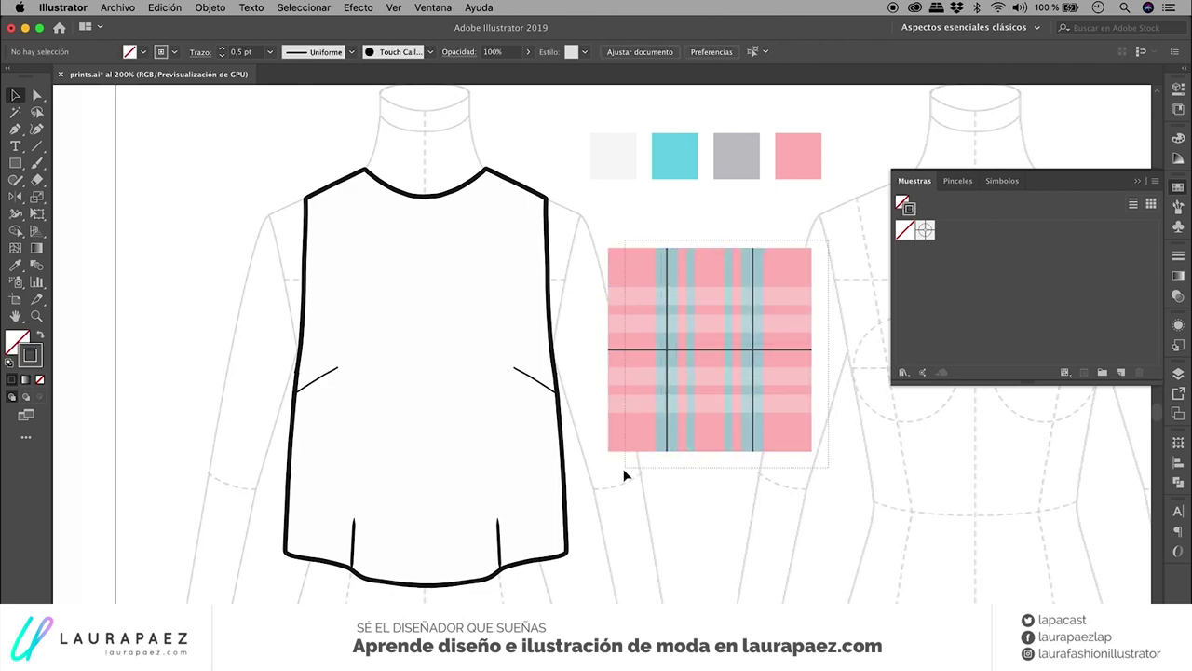
left_click_drag(737, 268, 989, 233)
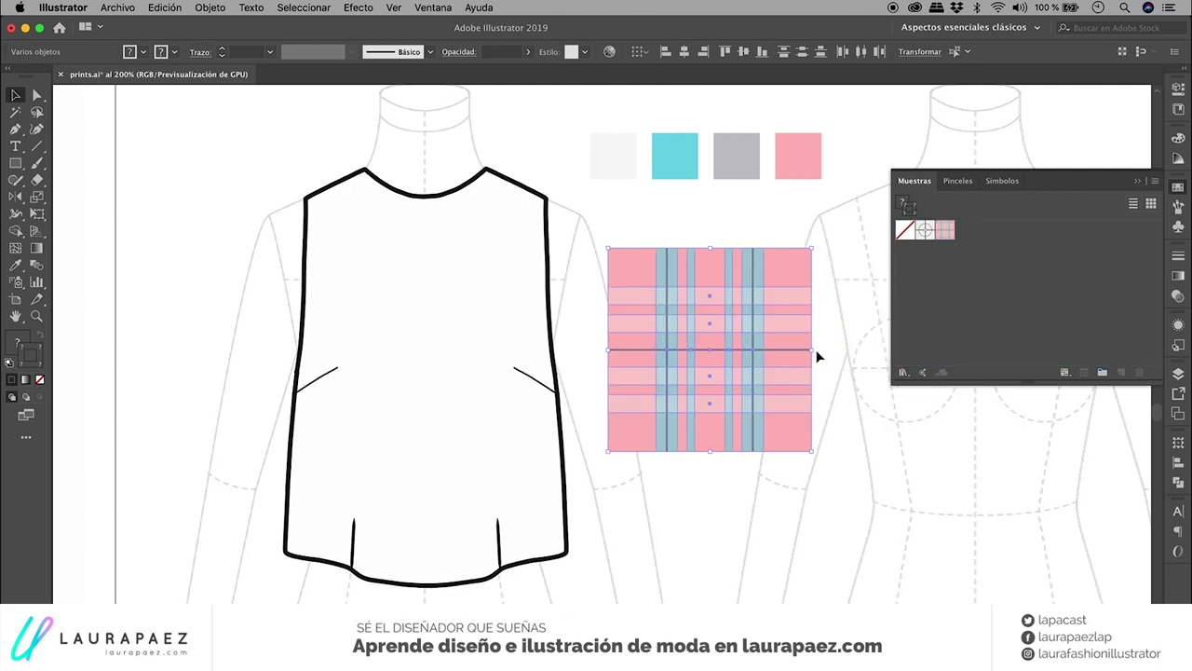
Fill the sleeveless top with the plaid pattern swatch and set its stroke to None.
left_click(412, 257)
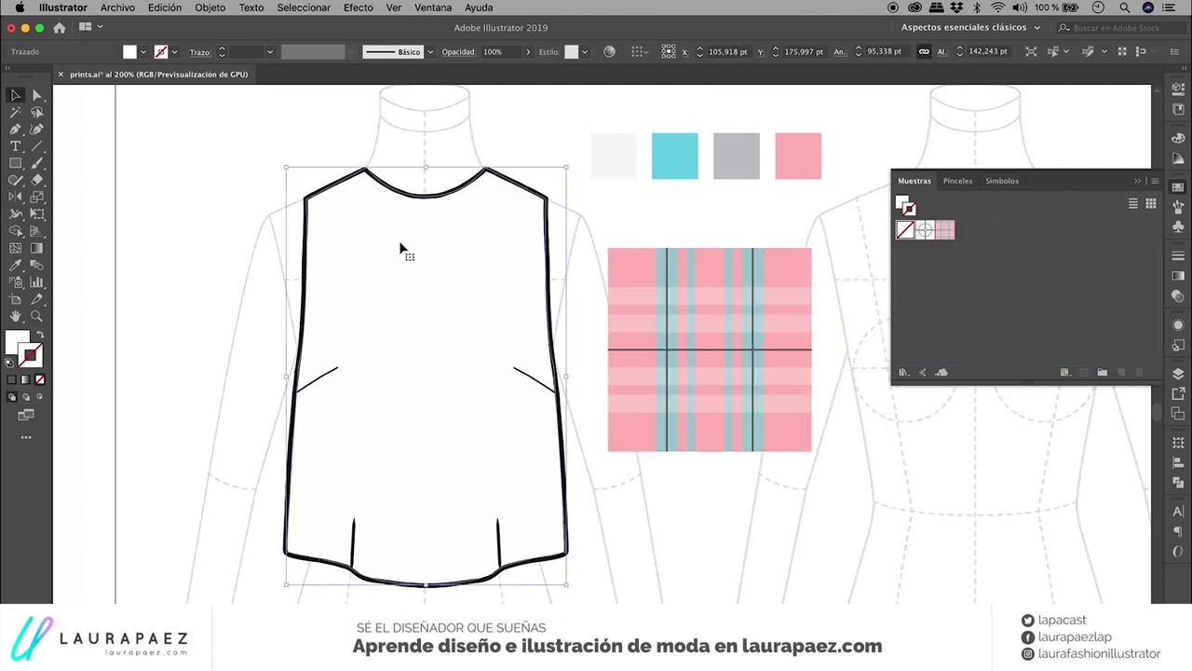
left_click(946, 230)
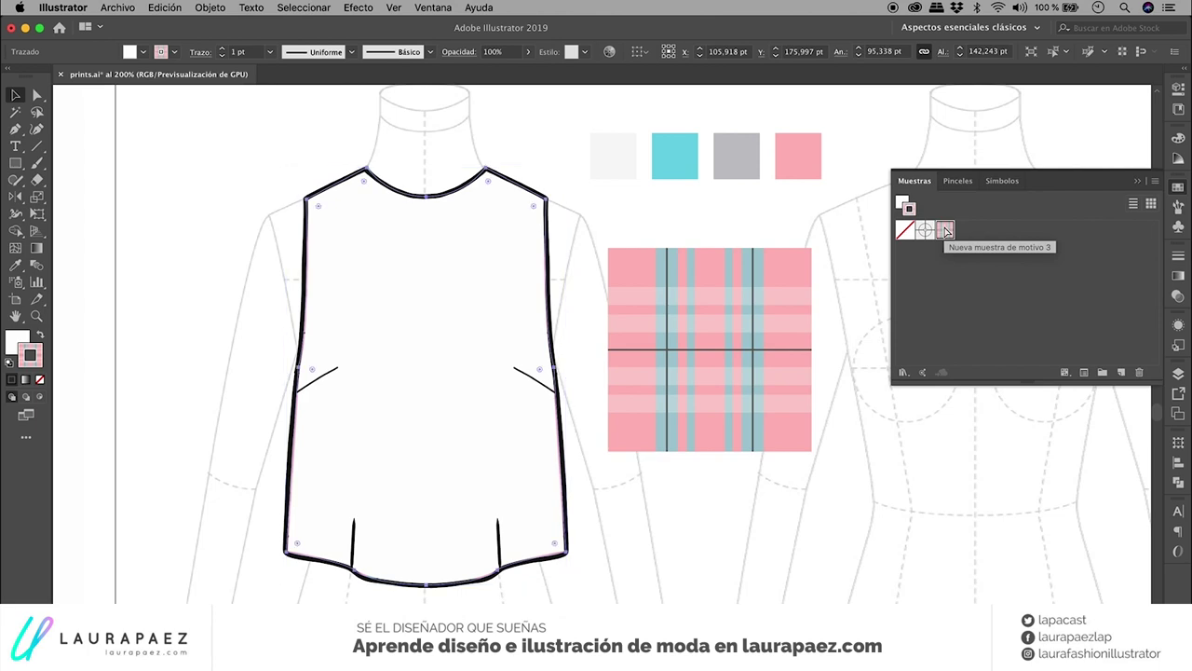
key("slash")
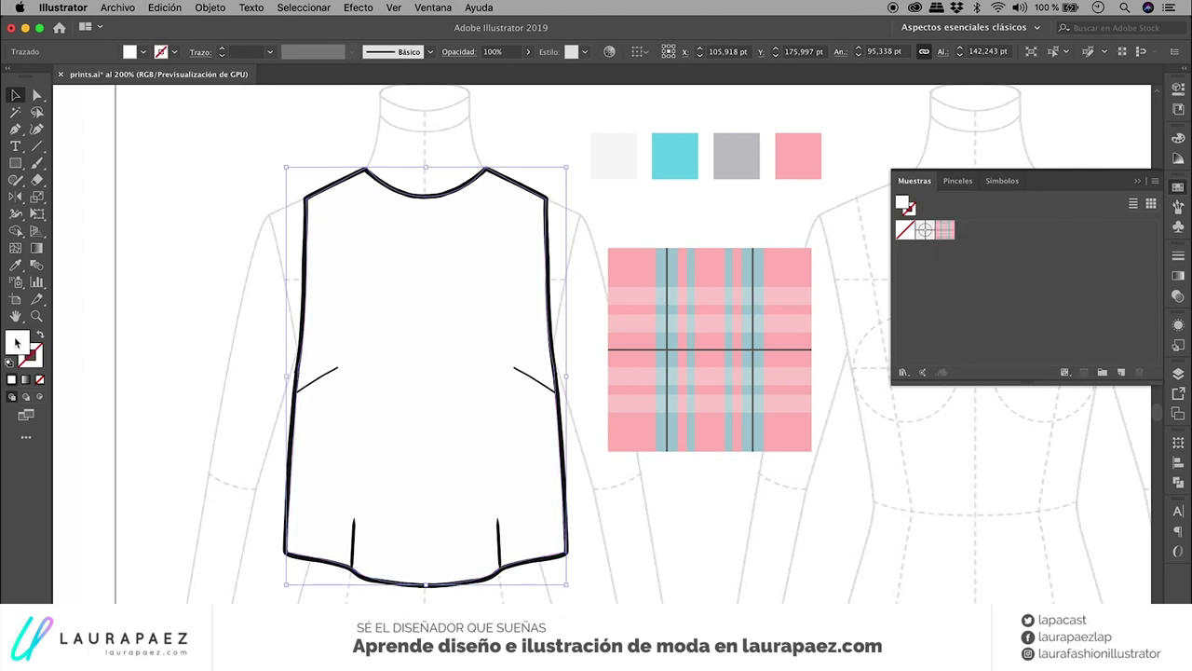
left_click(945, 230)
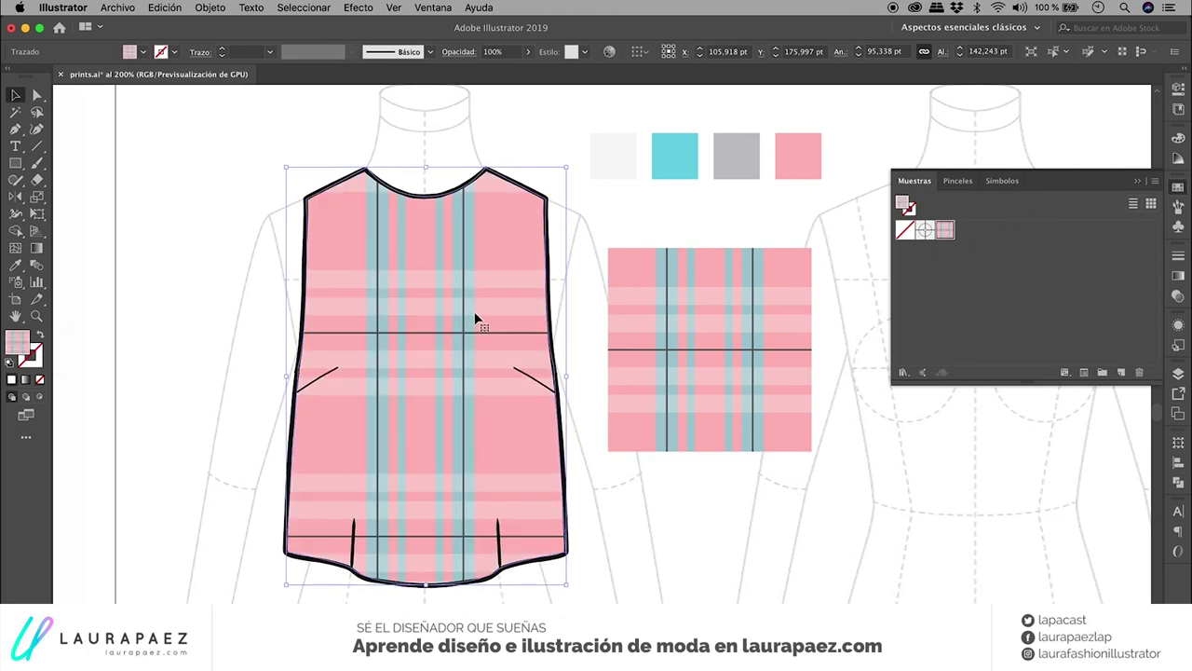
Scale only the top's plaid pattern fill uniformly to 30%, leaving the garment shape unscaled.
right_click(483, 286)
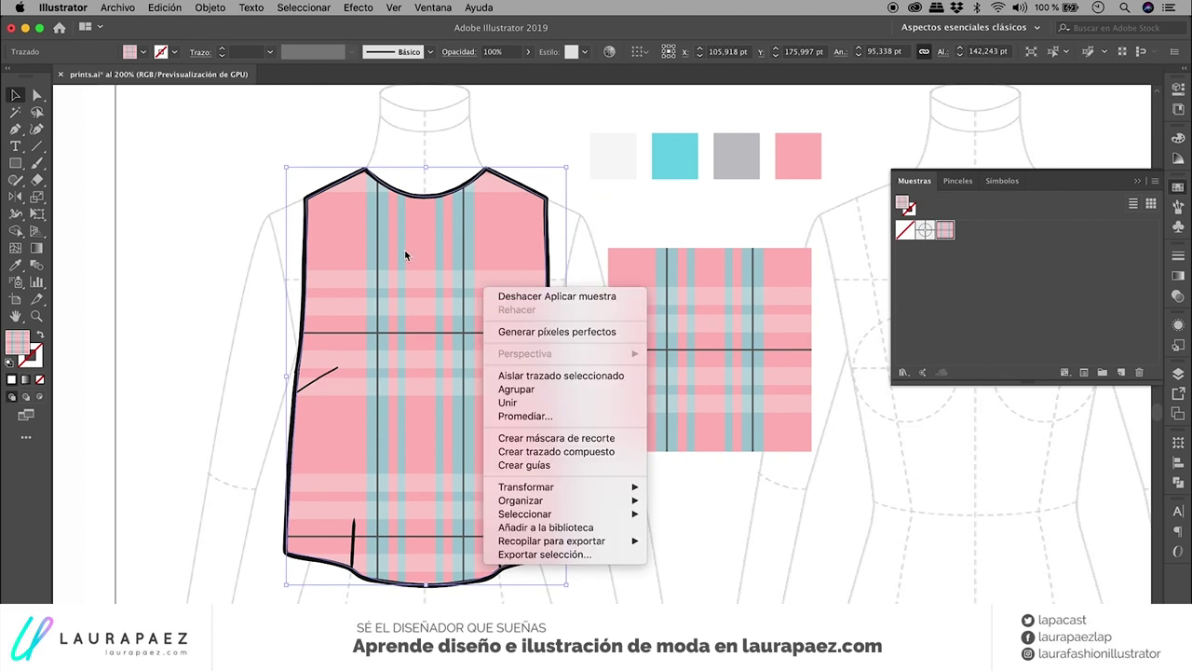
mouse_move(526, 486)
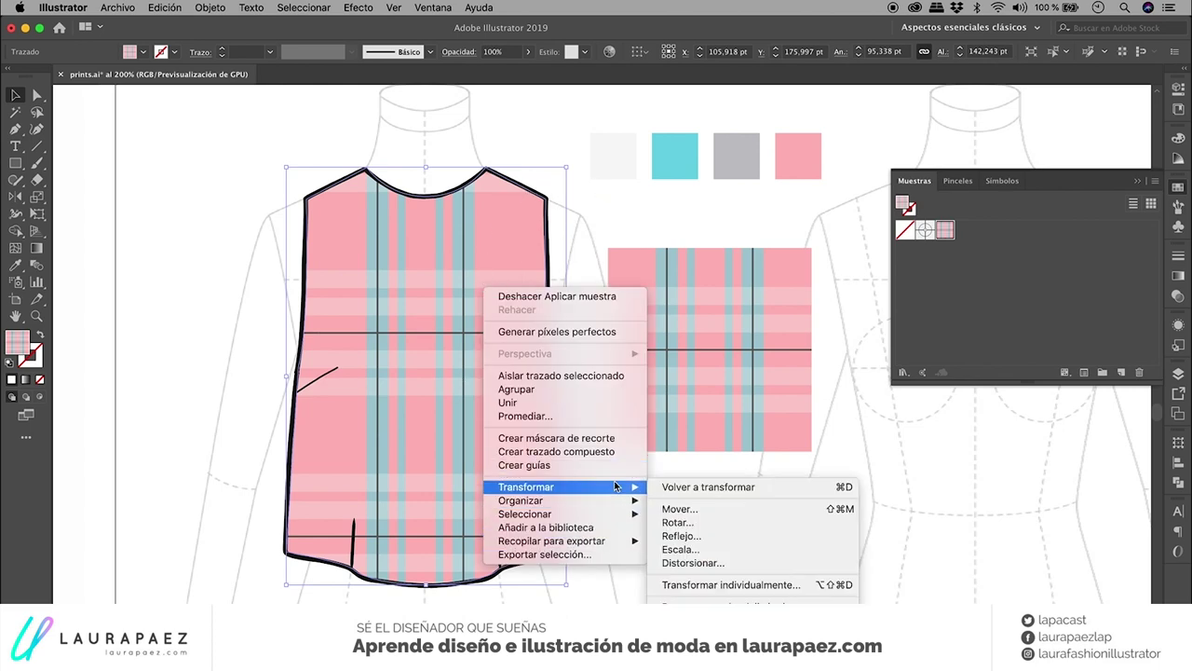
left_click(717, 548)
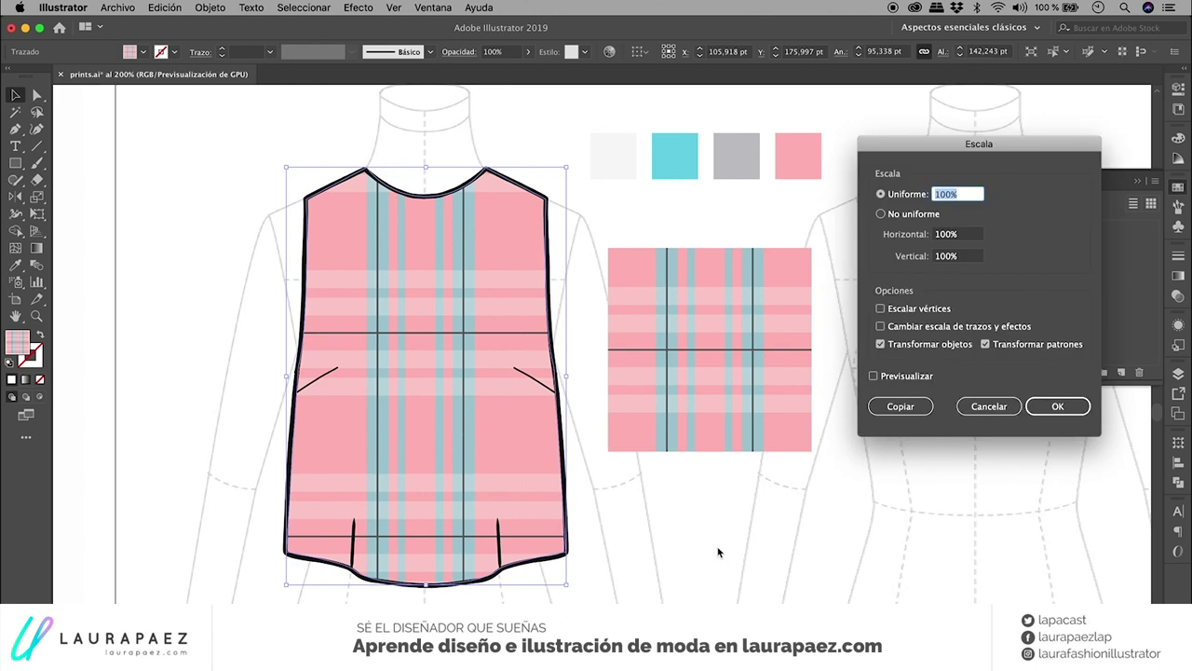
left_click(892, 378)
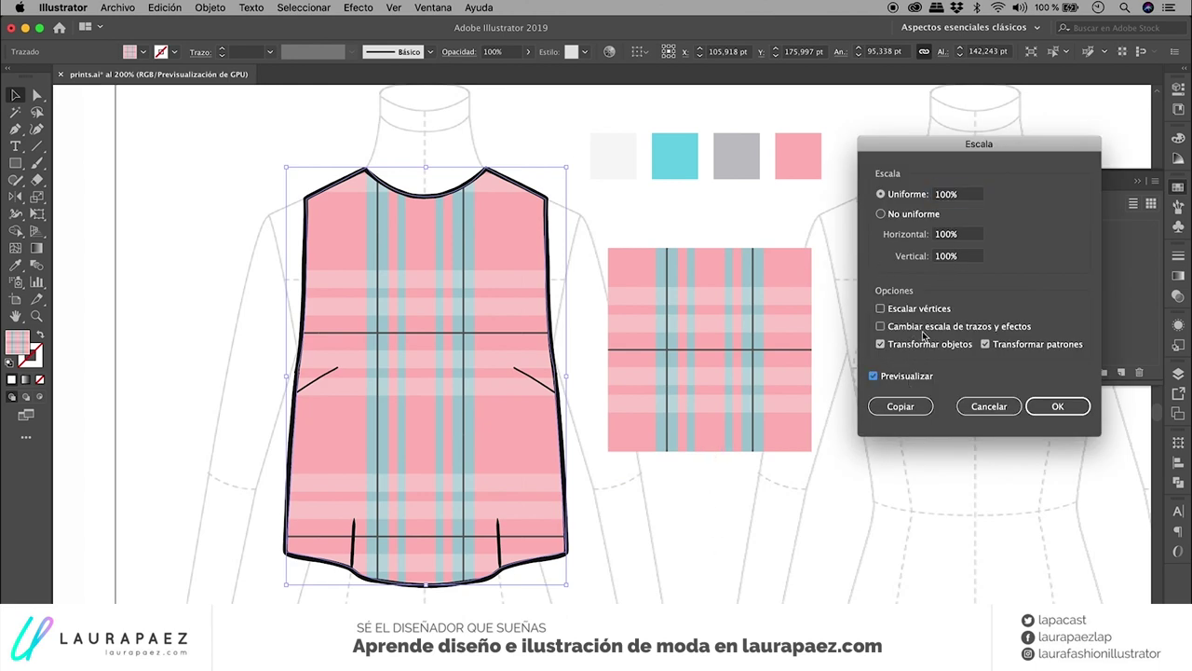
left_click(946, 195)
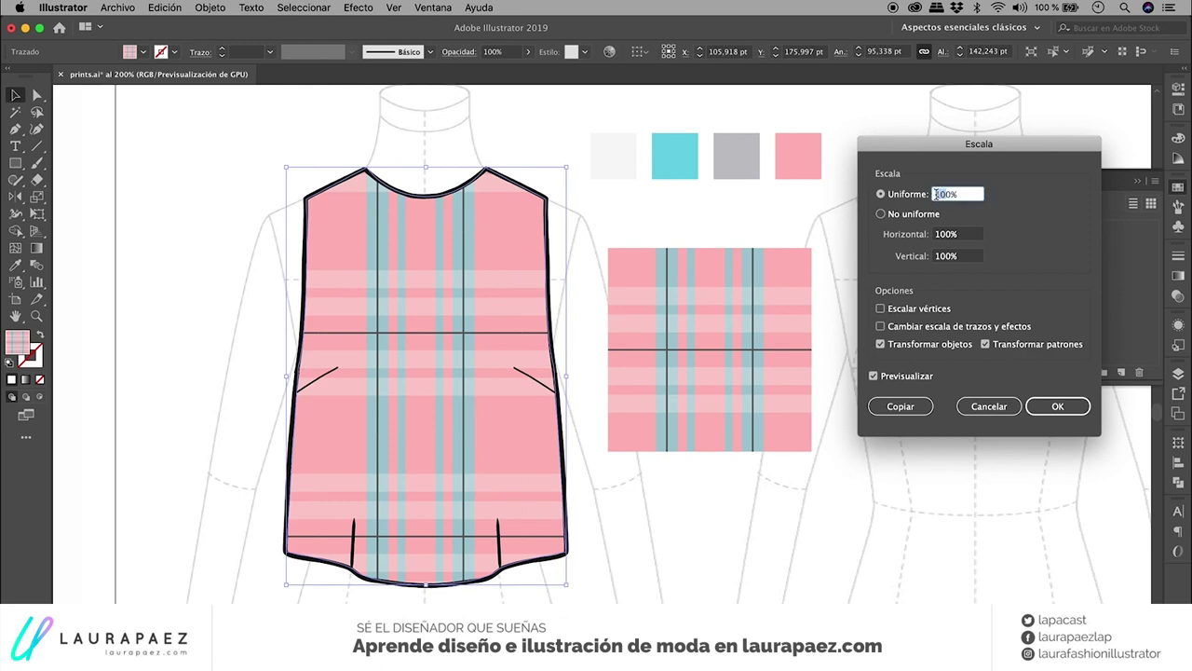
type("30")
key("Tab")
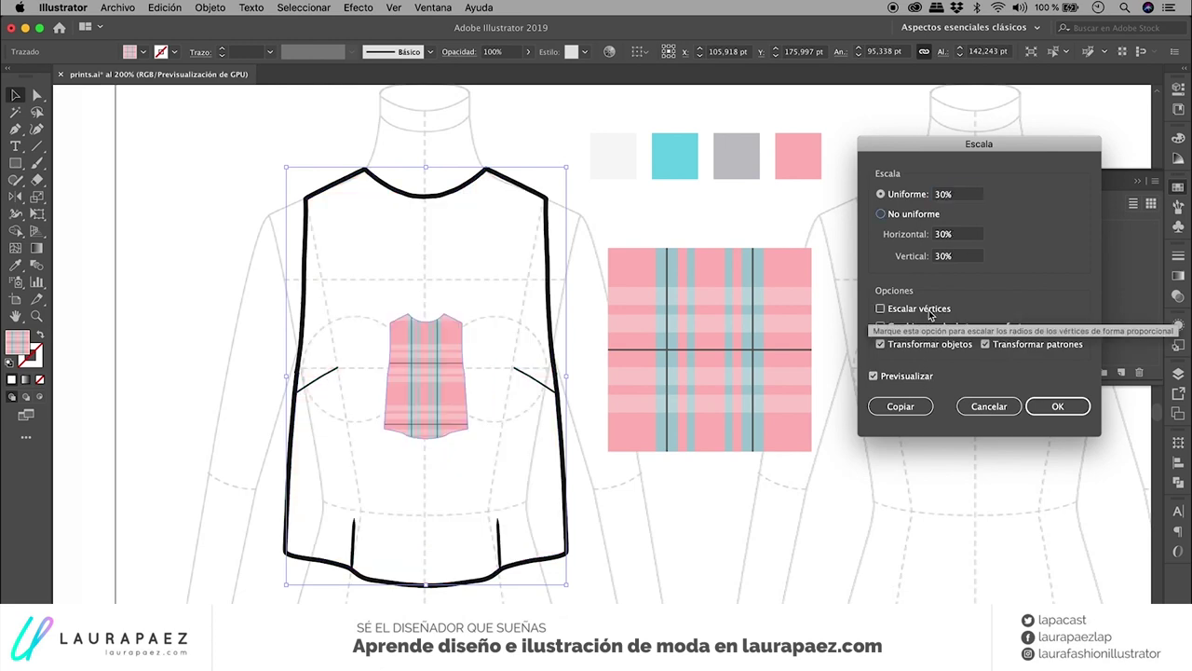
left_click(901, 345)
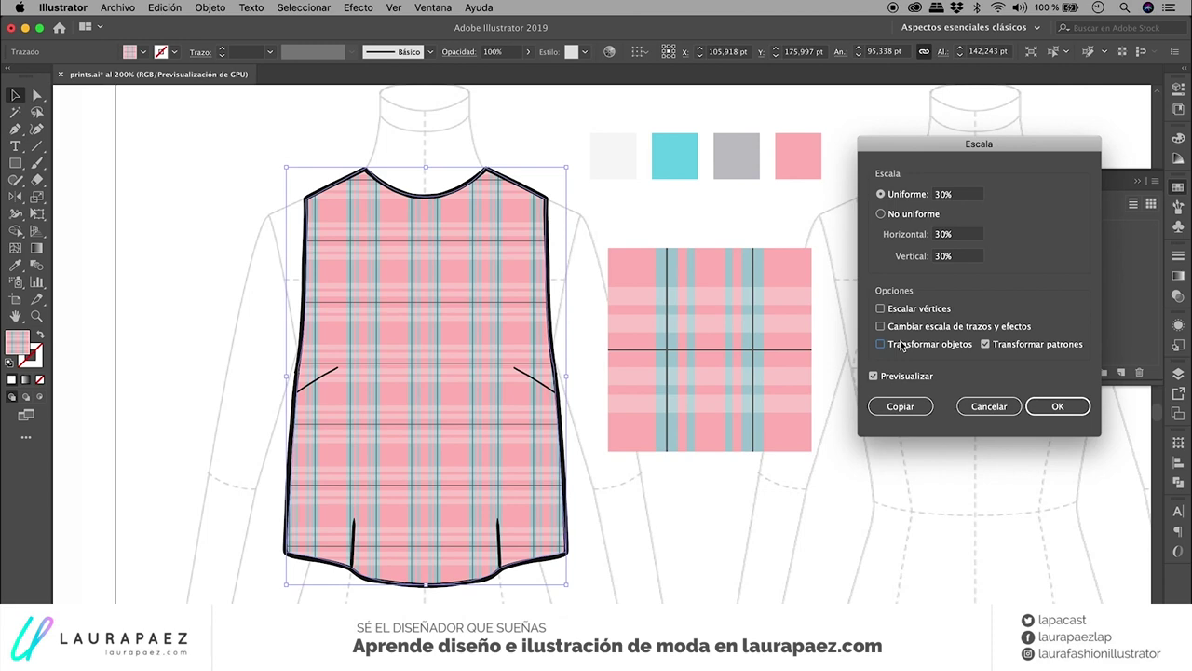
left_click(1060, 407)
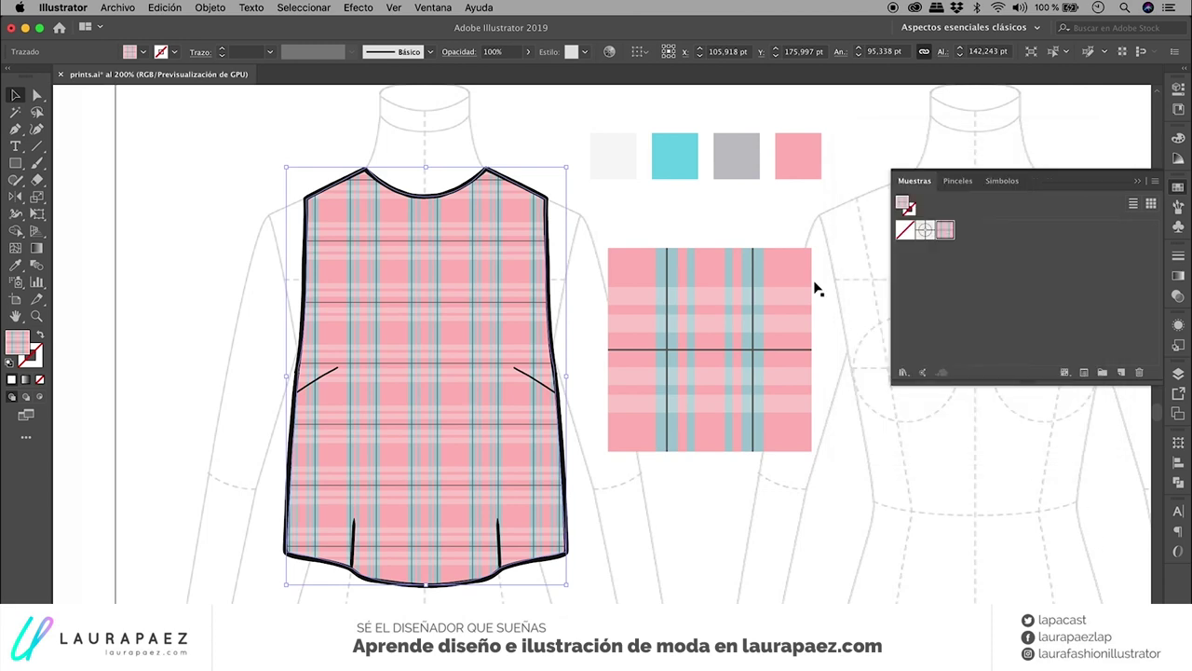
left_click(732, 242)
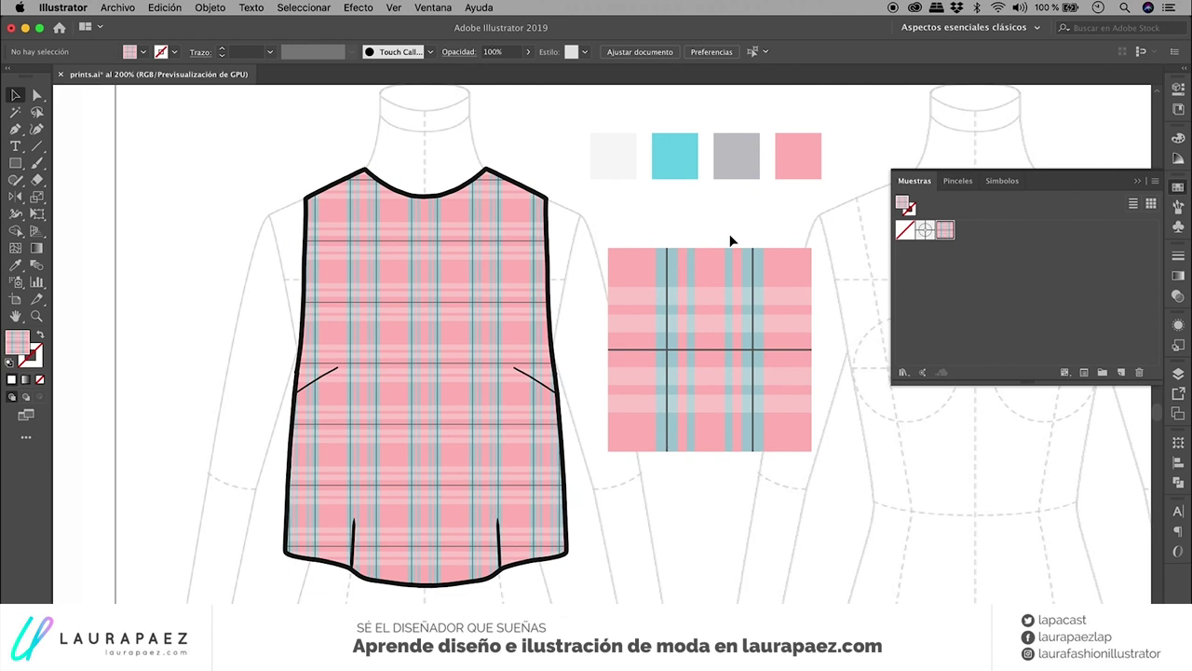
In the plaid swatch tile, drag a cyan stripe group's edge leftward to widen it, then exit pattern editing.
scroll(731, 242, "right", 2)
scroll(731, 242, "up", 2)
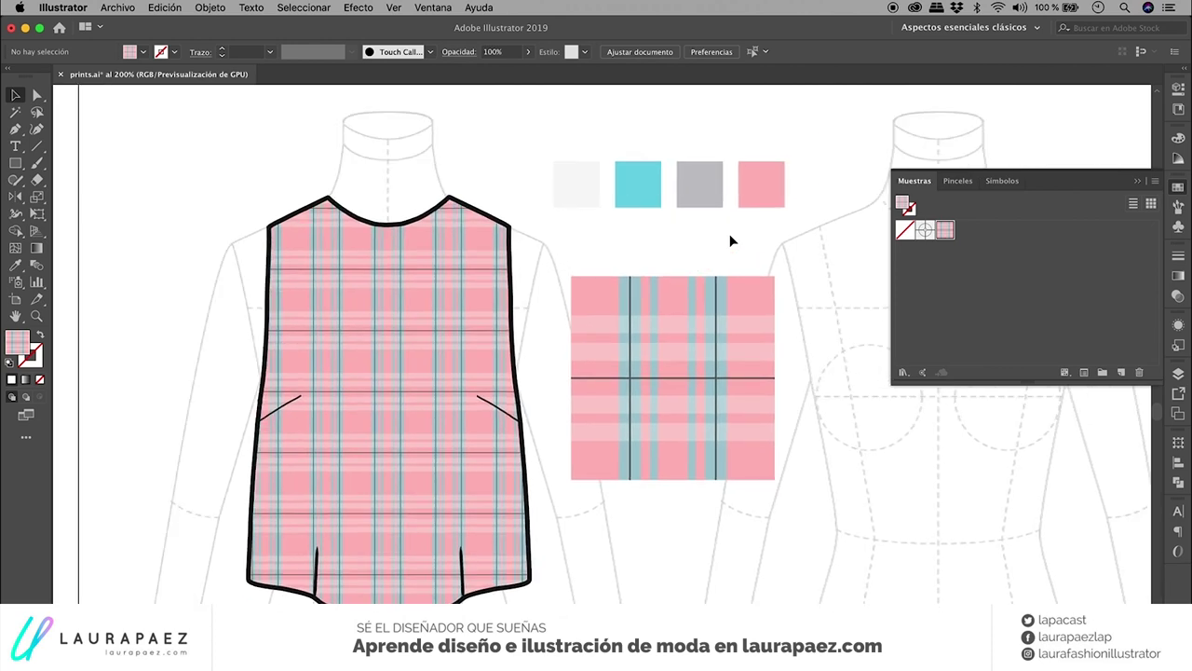
double_click(945, 231)
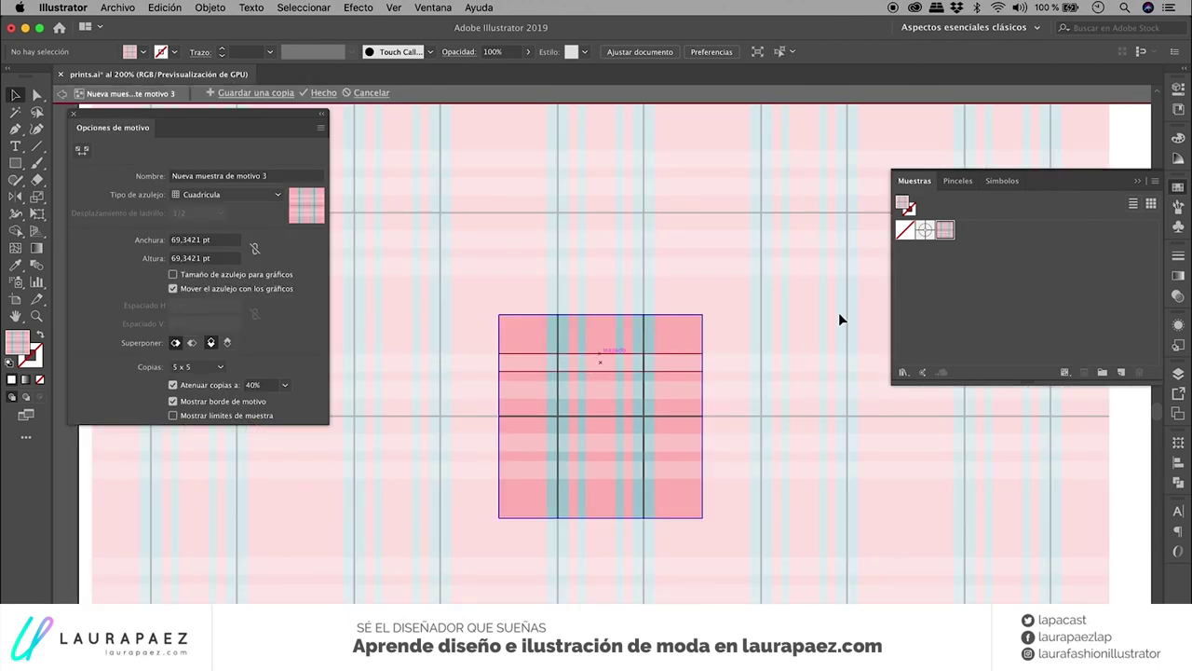
left_click(547, 383)
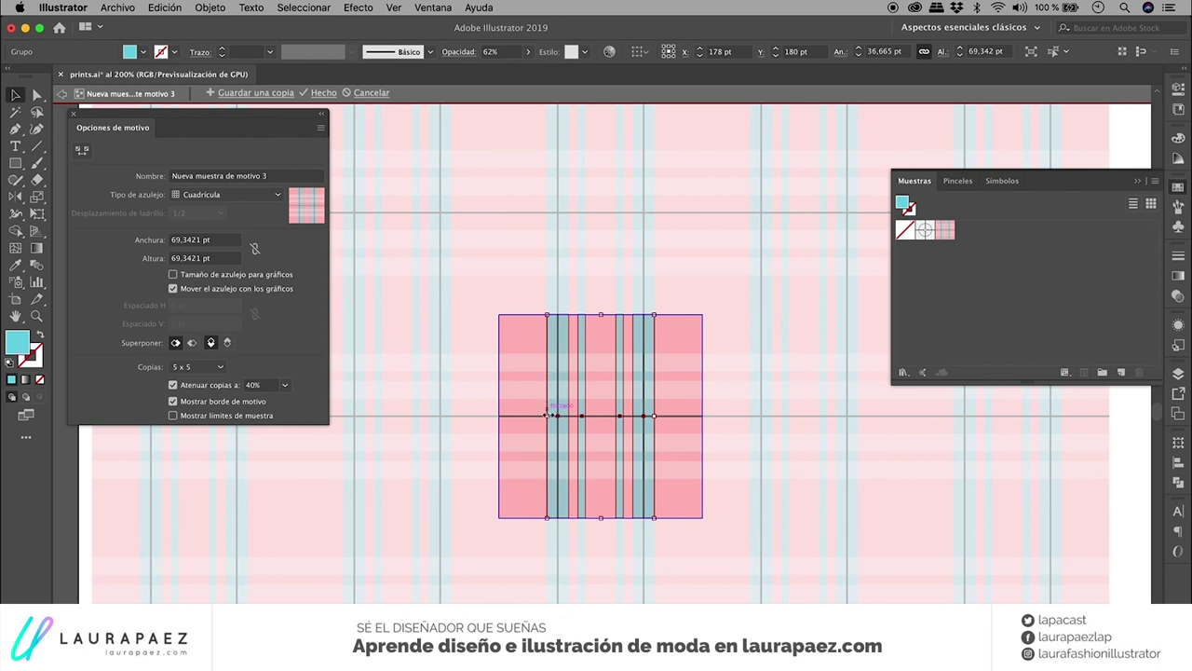
left_click_drag(548, 415, 523, 417)
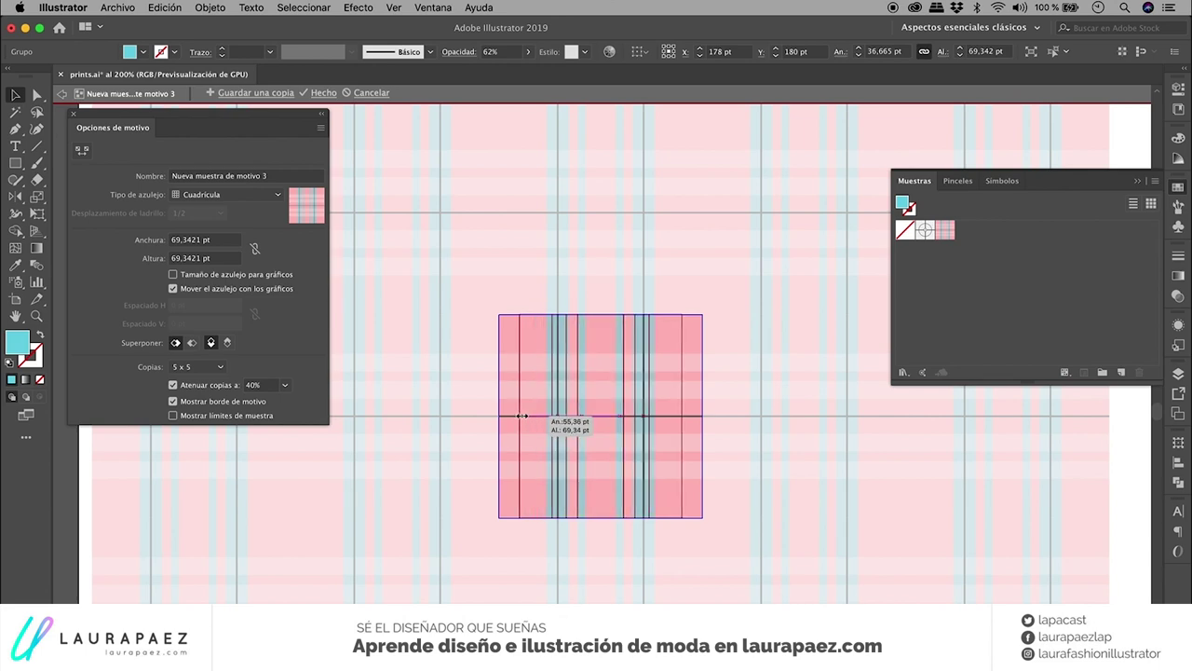
key("Escape")
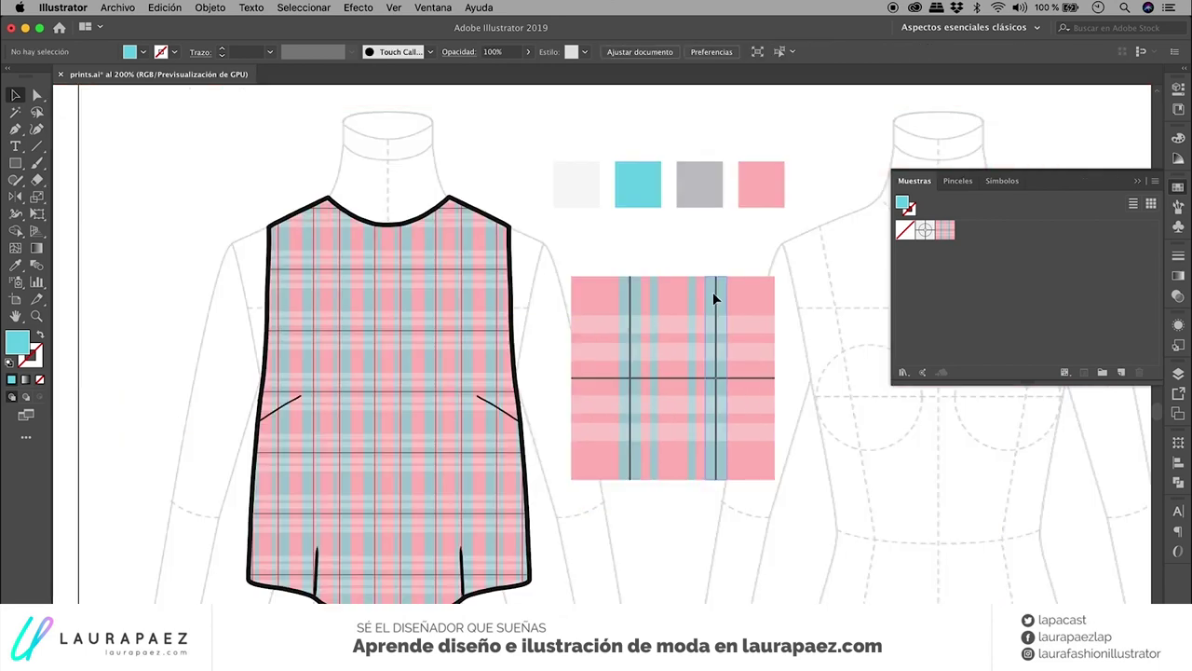
left_click(398, 395)
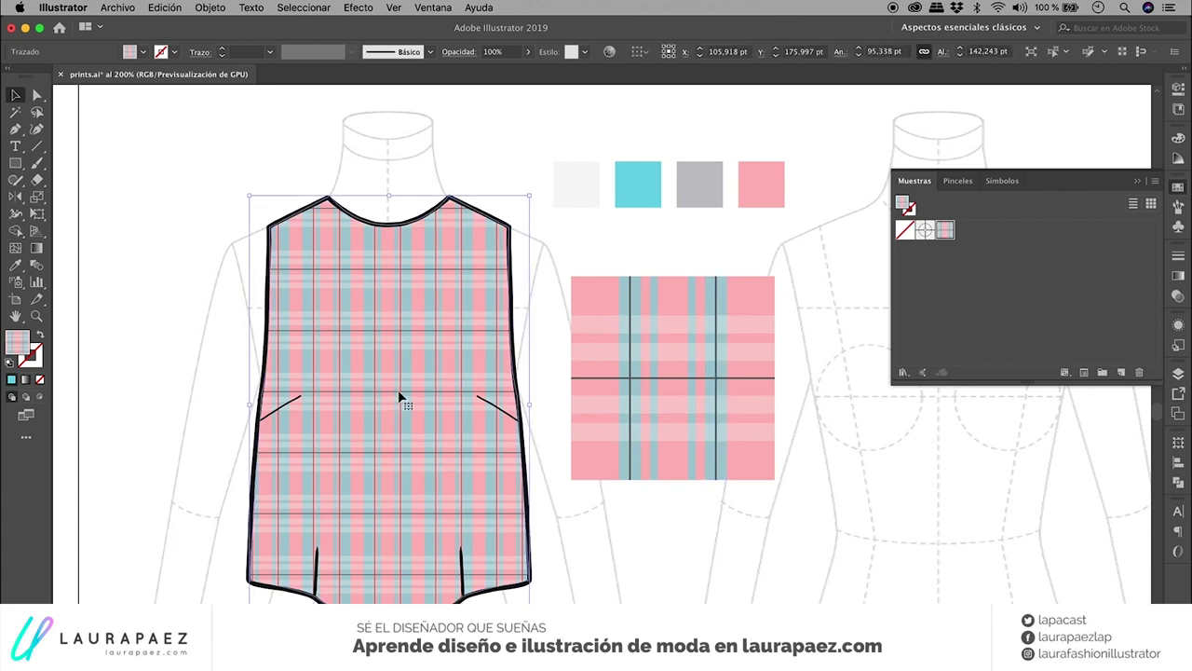
left_click(815, 249)
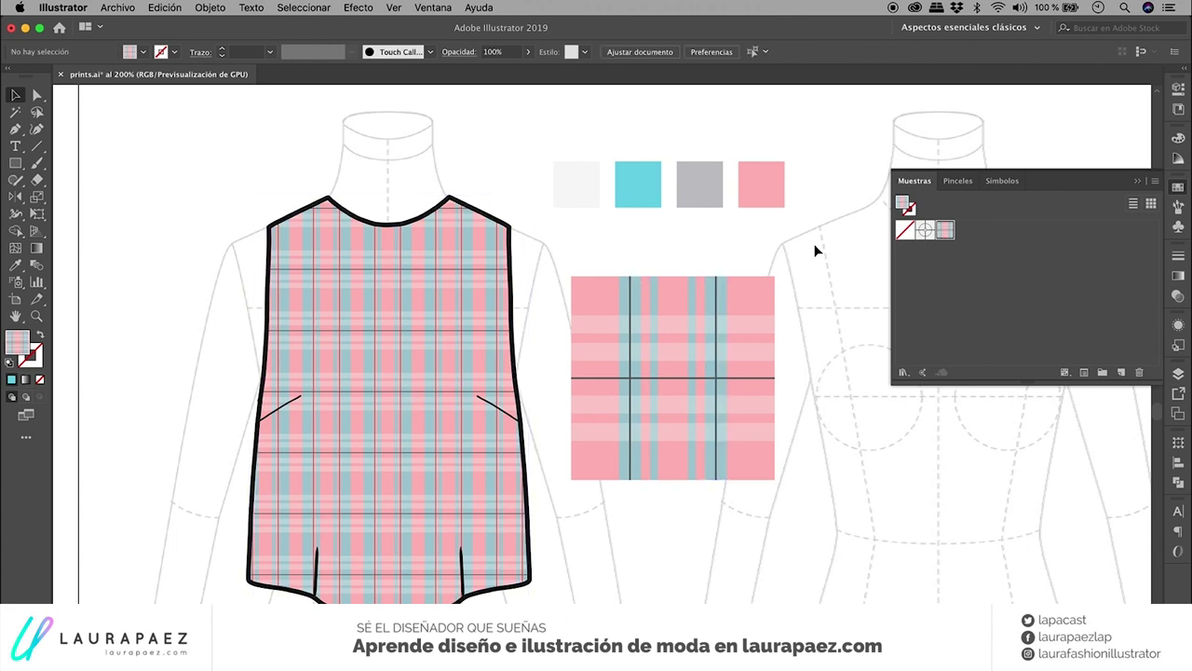